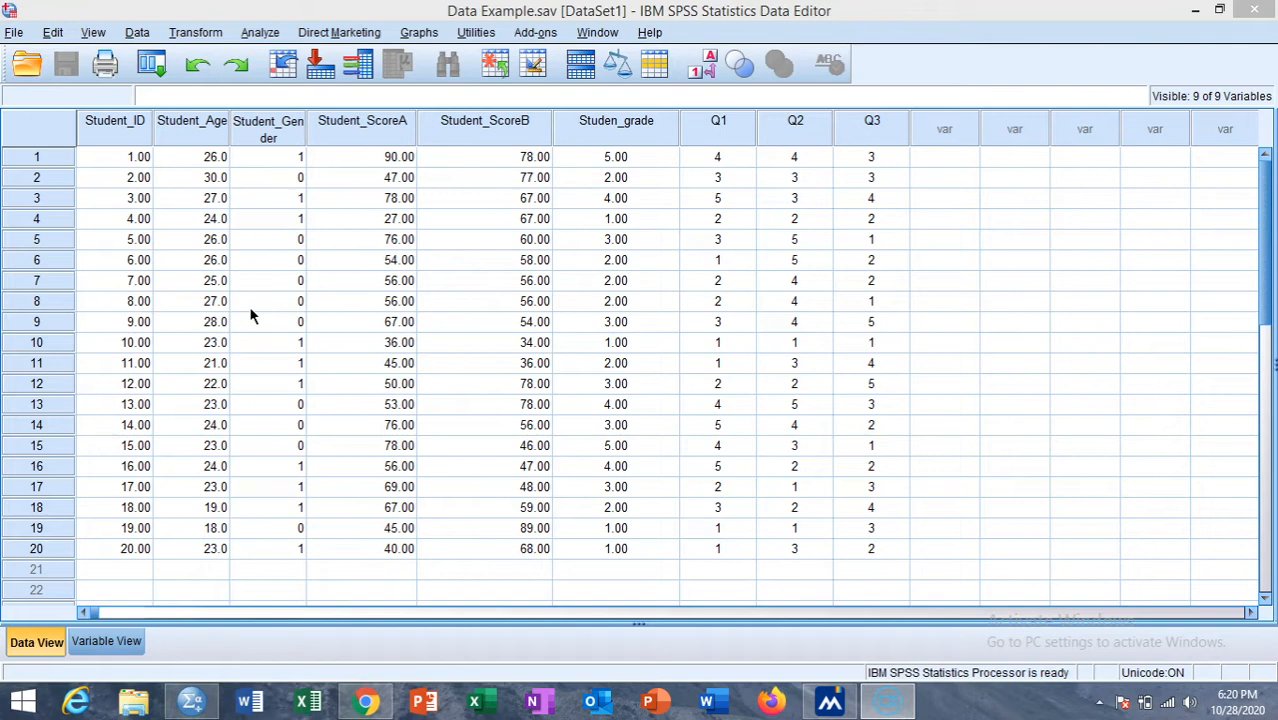
Step: Open the One-Sample T Test and replace the student score test variable with Age of Student
{"action": "left_click", "coordinate": [260, 33]}
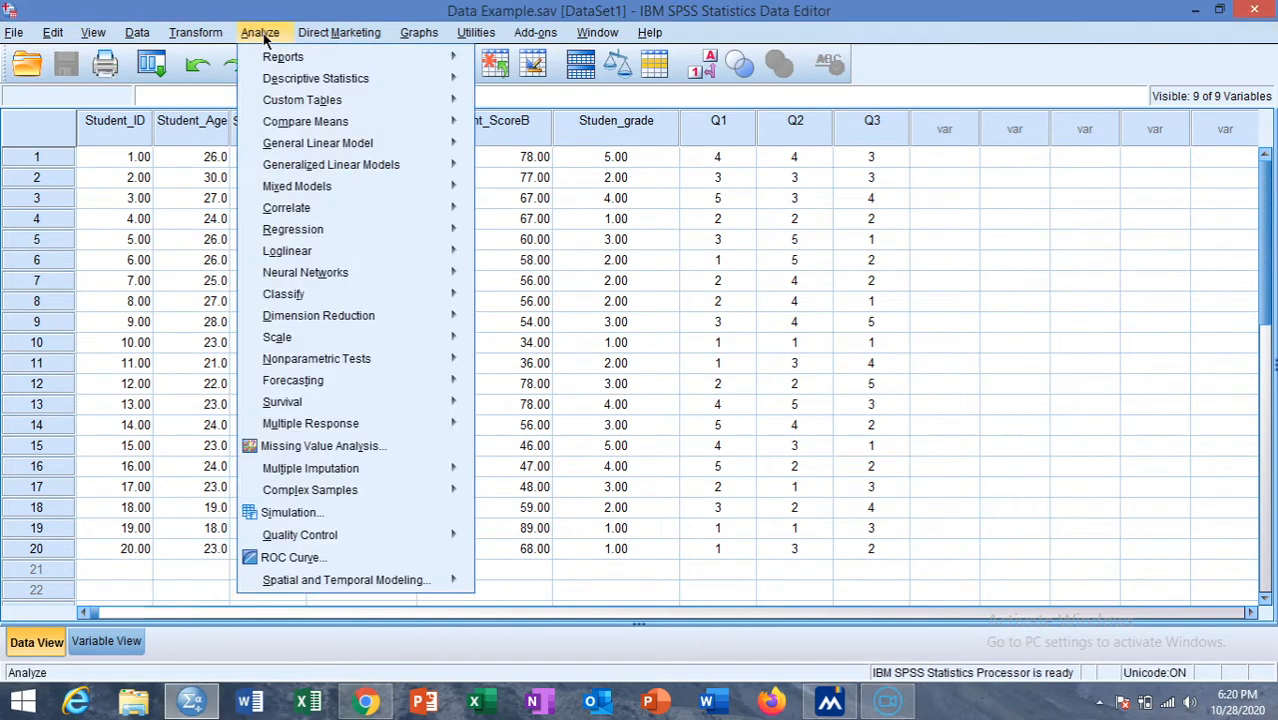
{"action": "mouse_move", "coordinate": [300, 122]}
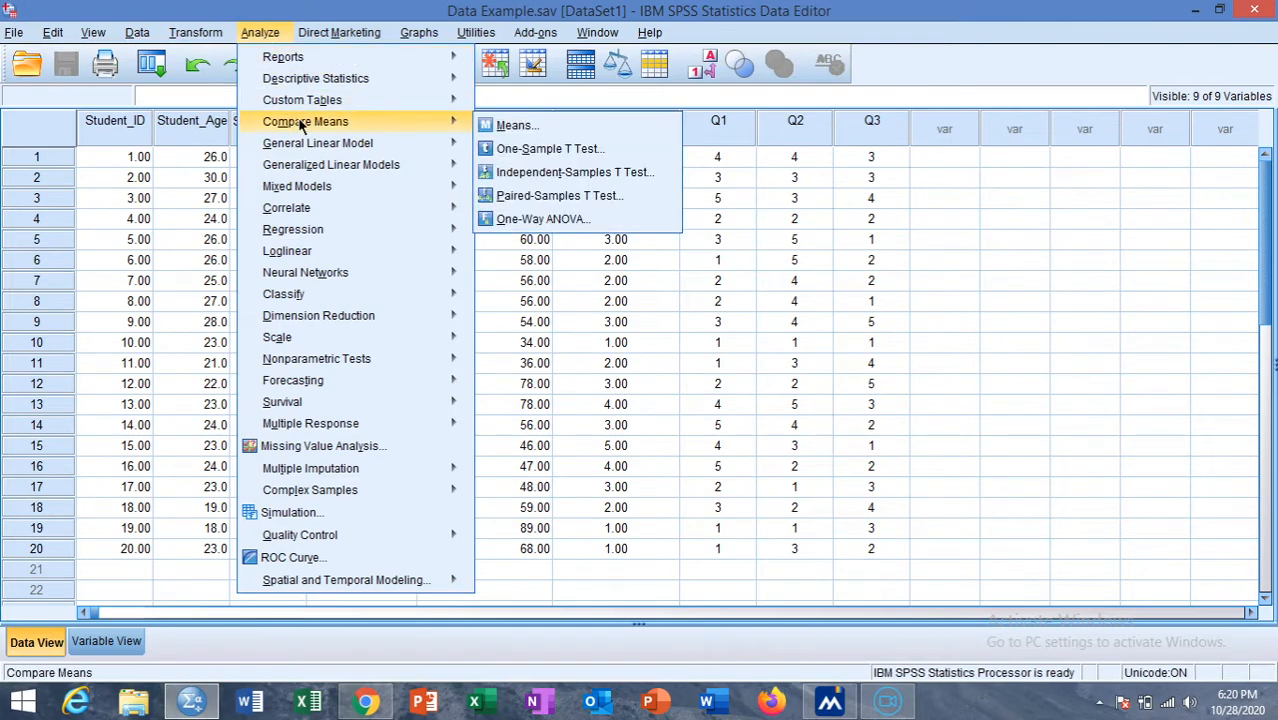
{"action": "left_click", "coordinate": [524, 149]}
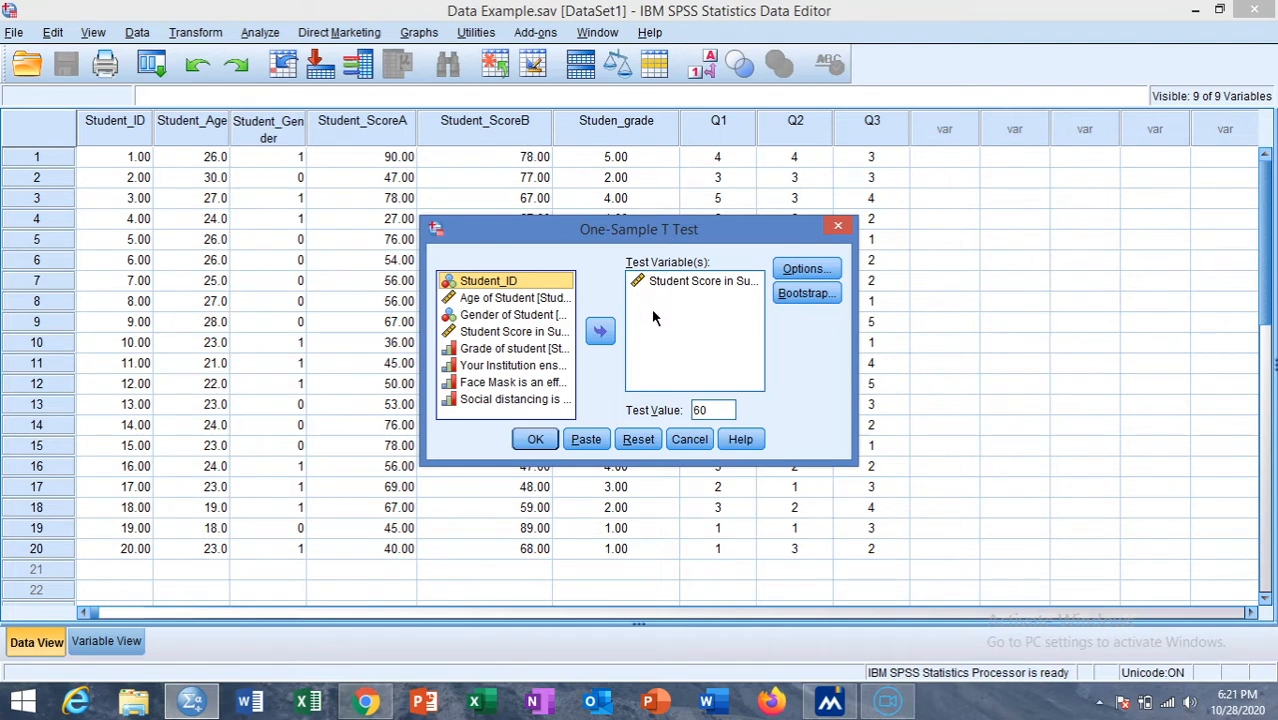
{"action": "left_click", "coordinate": [643, 285]}
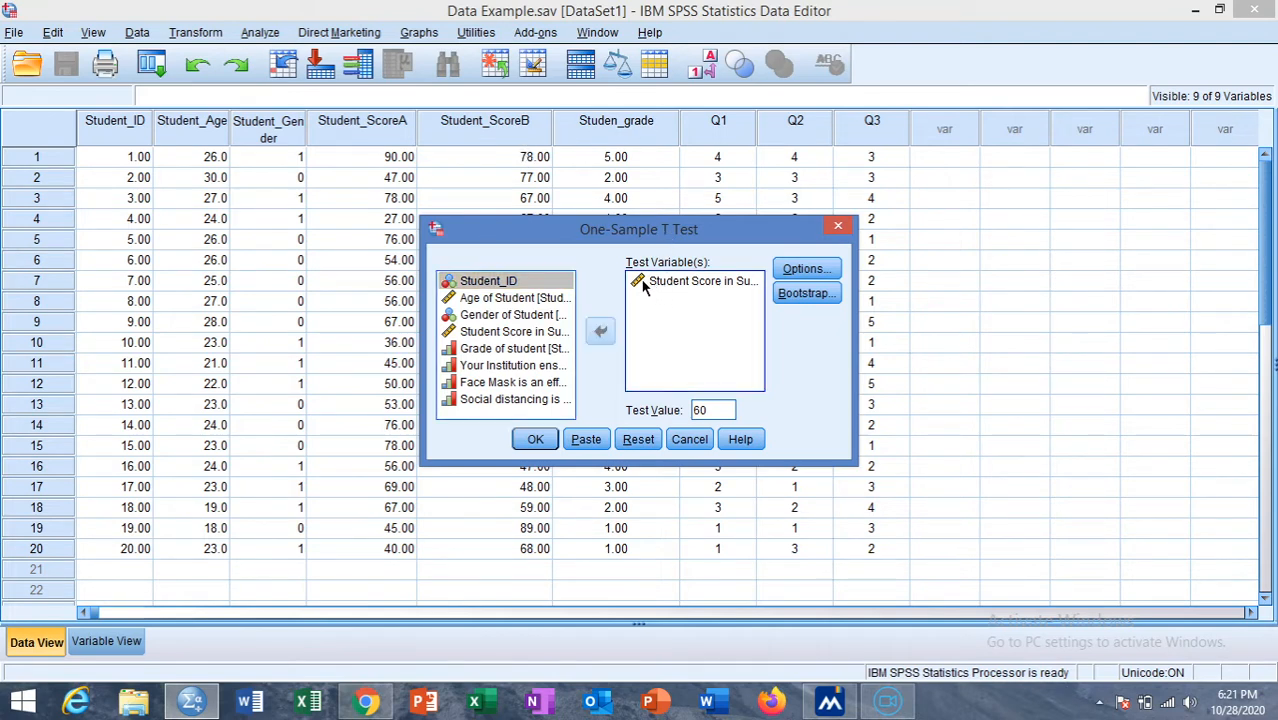
{"action": "left_click", "coordinate": [601, 340]}
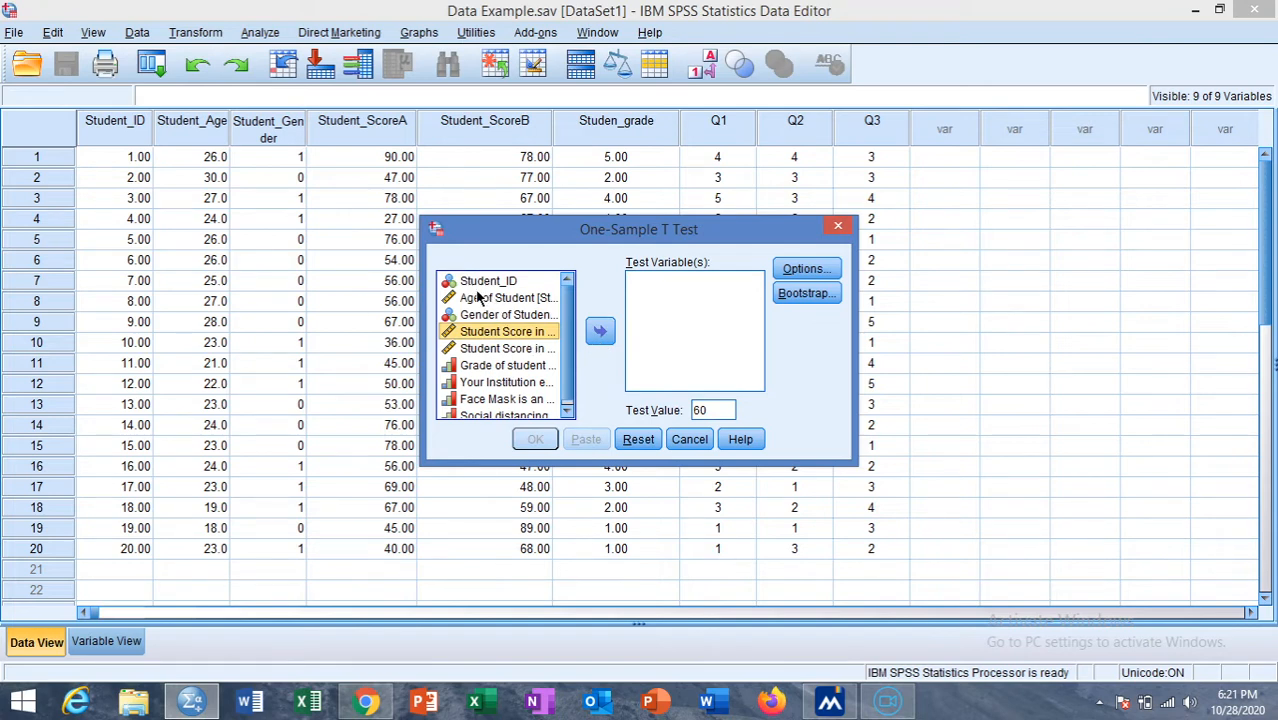
{"action": "left_click", "coordinate": [480, 298]}
{"action": "left_click", "coordinate": [599, 334]}
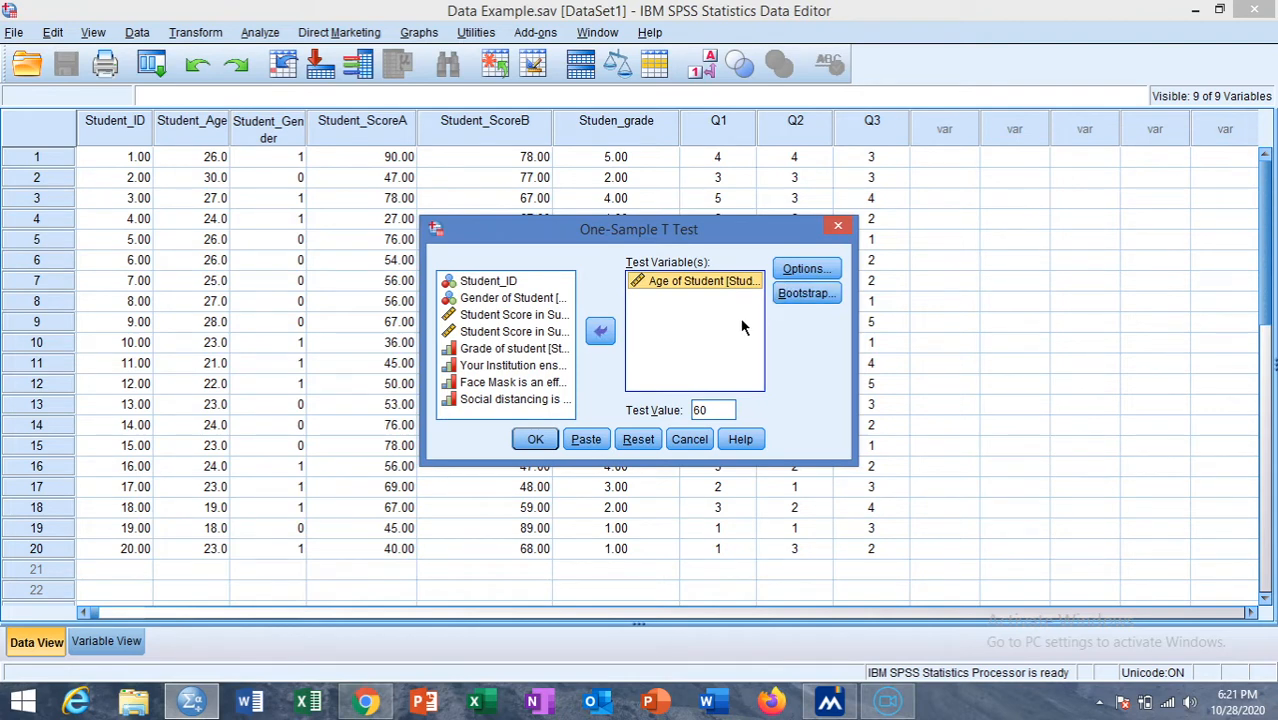
Step: Set the test value to 25 and run the one-sample t test with a 95% confidence interval
{"action": "double_click", "coordinate": [710, 410]}
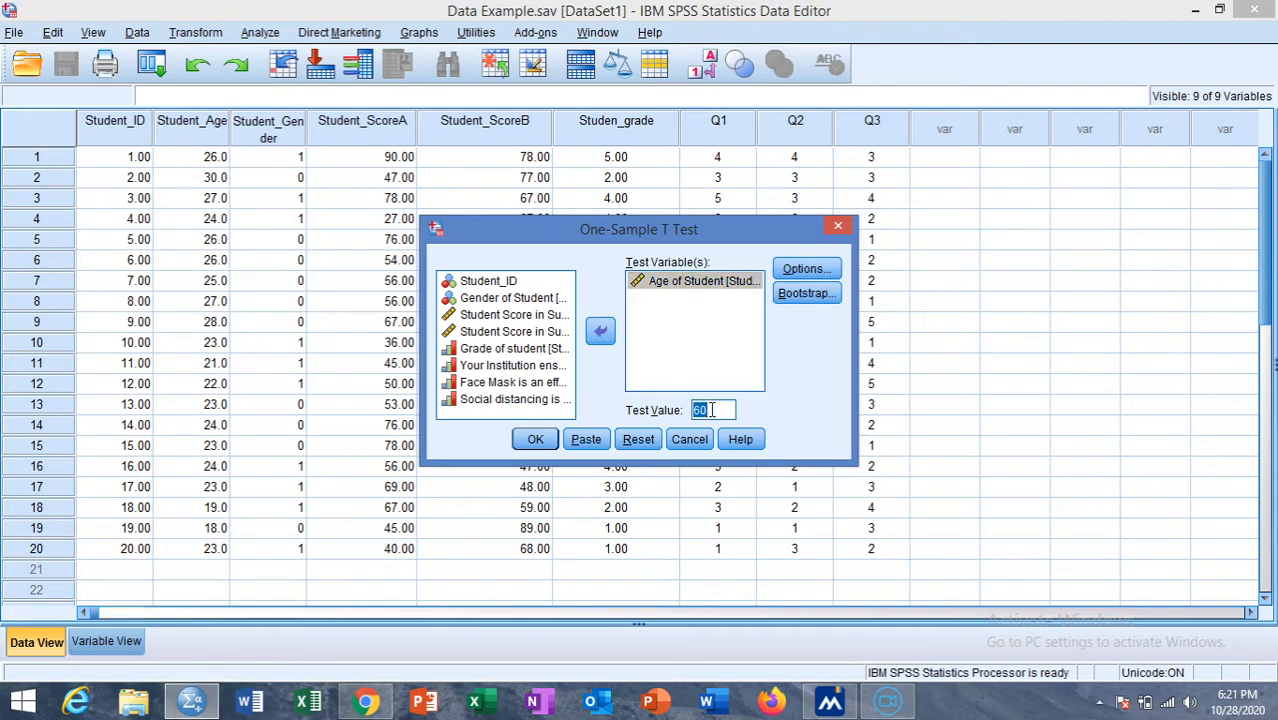
{"action": "key", "text": "BackSpace"}
{"action": "type", "text": "25"}
{"action": "left_click", "coordinate": [808, 270]}
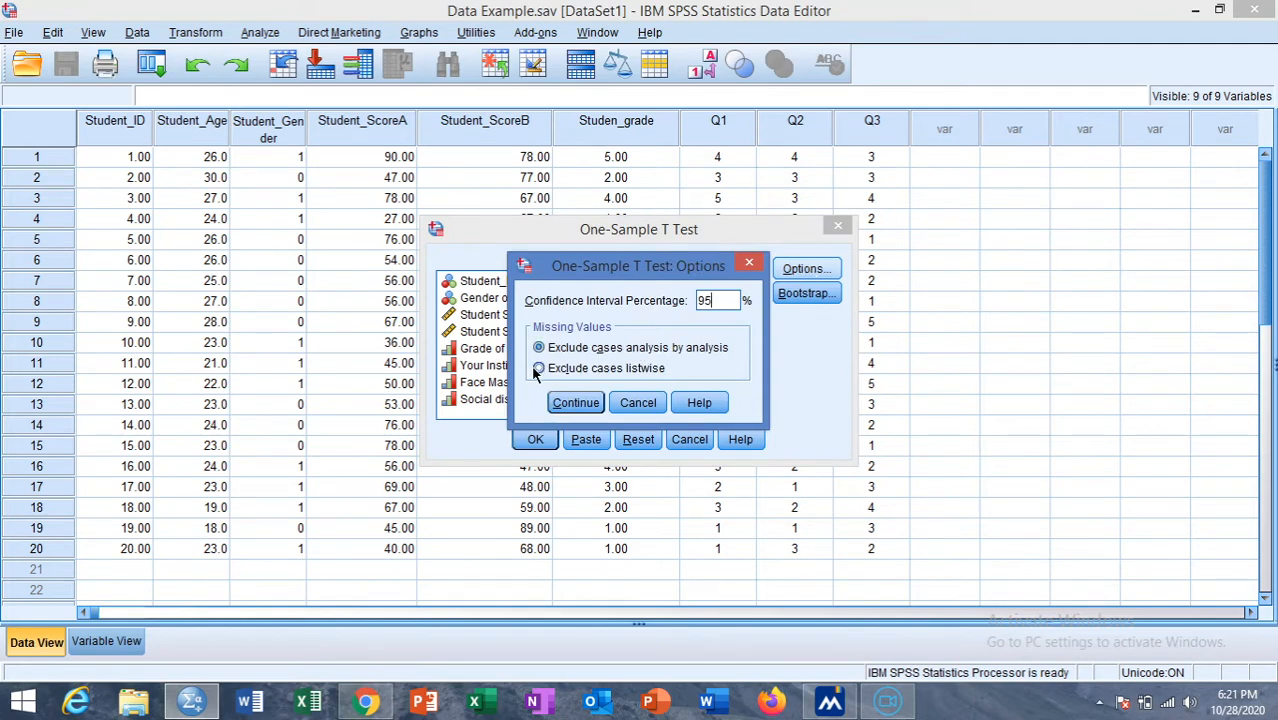
{"action": "left_click", "coordinate": [574, 403]}
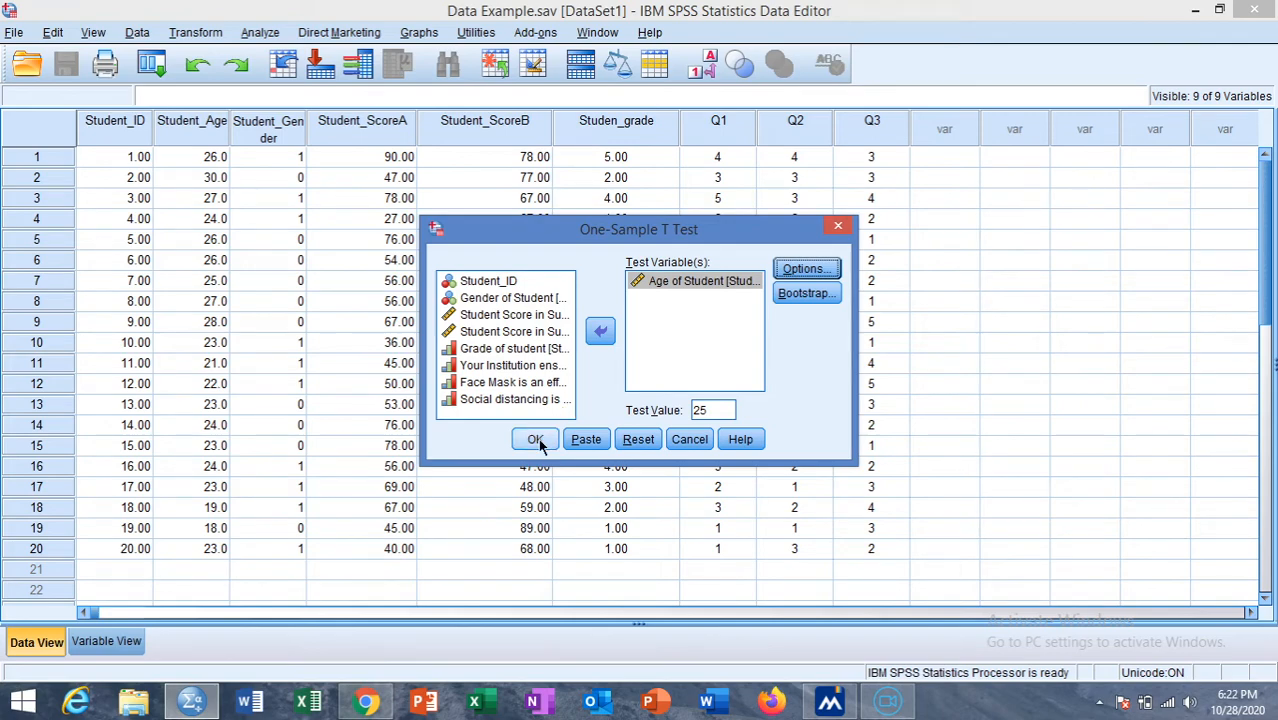
{"action": "left_click", "coordinate": [536, 440]}
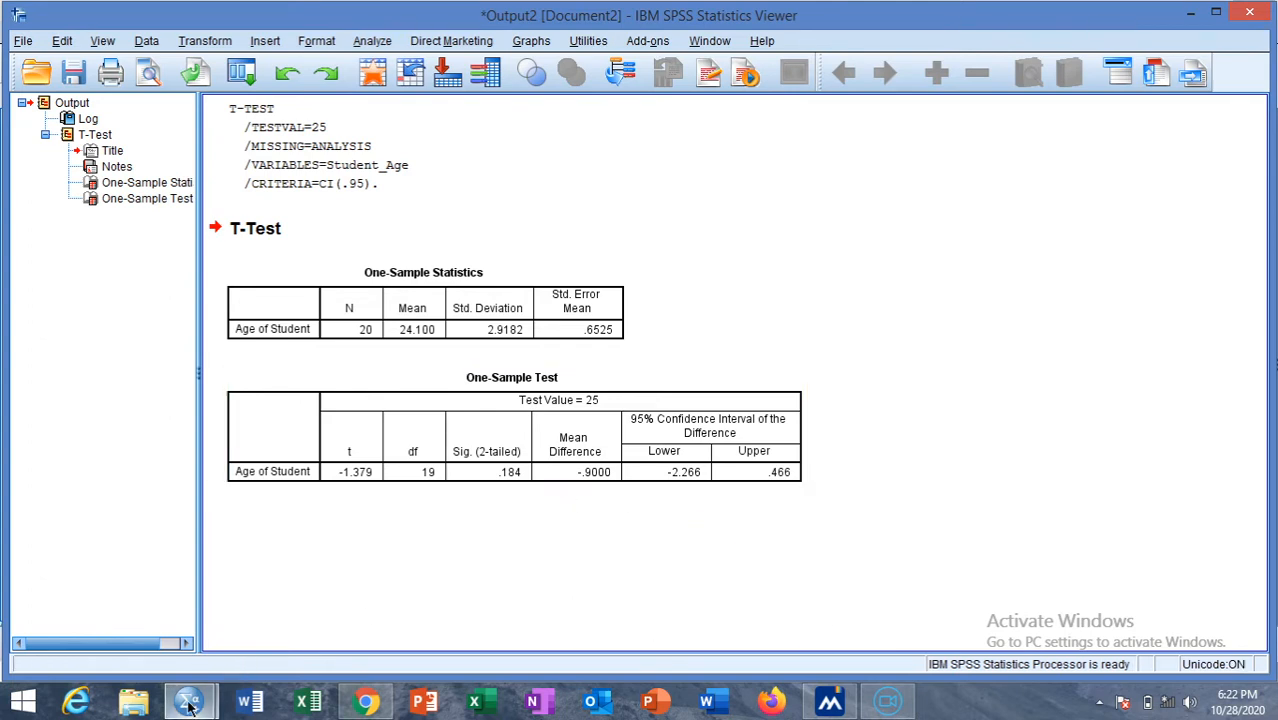
Step: Switch back to the Data Example.sav data window and open the Independent-Samples T Test
{"action": "mouse_move", "coordinate": [190, 703]}
{"action": "left_click", "coordinate": [157, 571]}
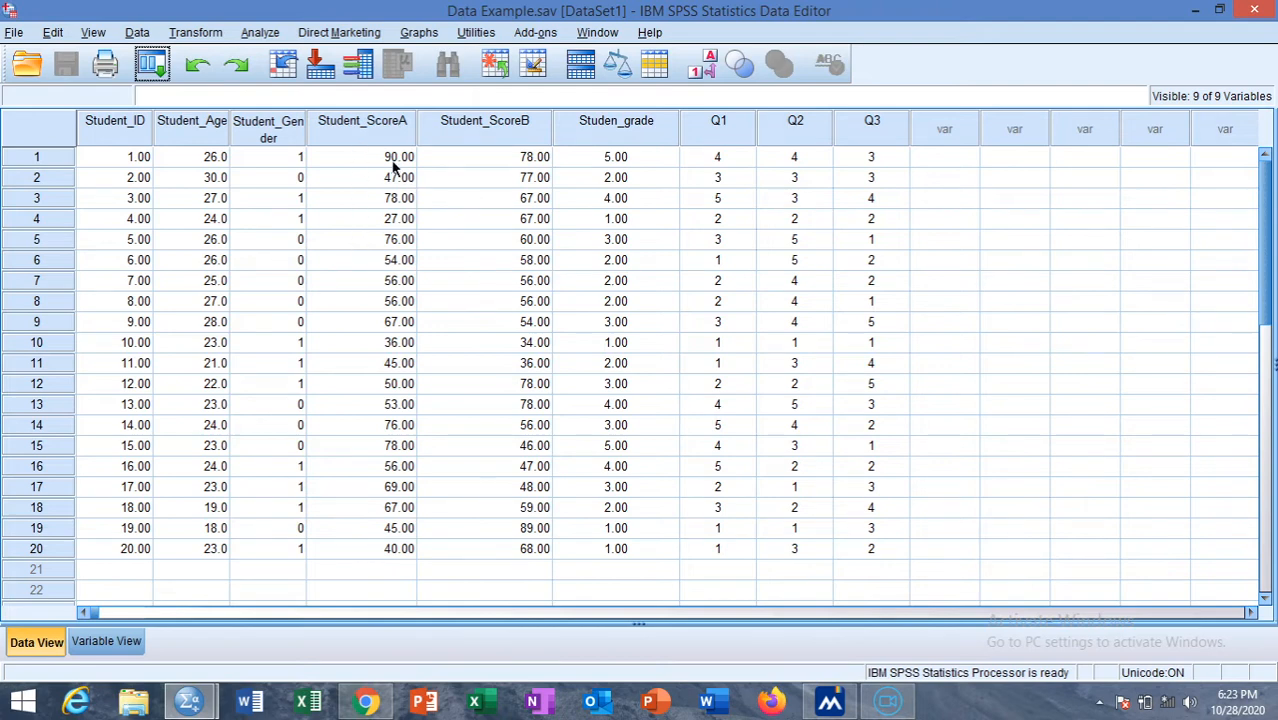
{"action": "left_click", "coordinate": [258, 33]}
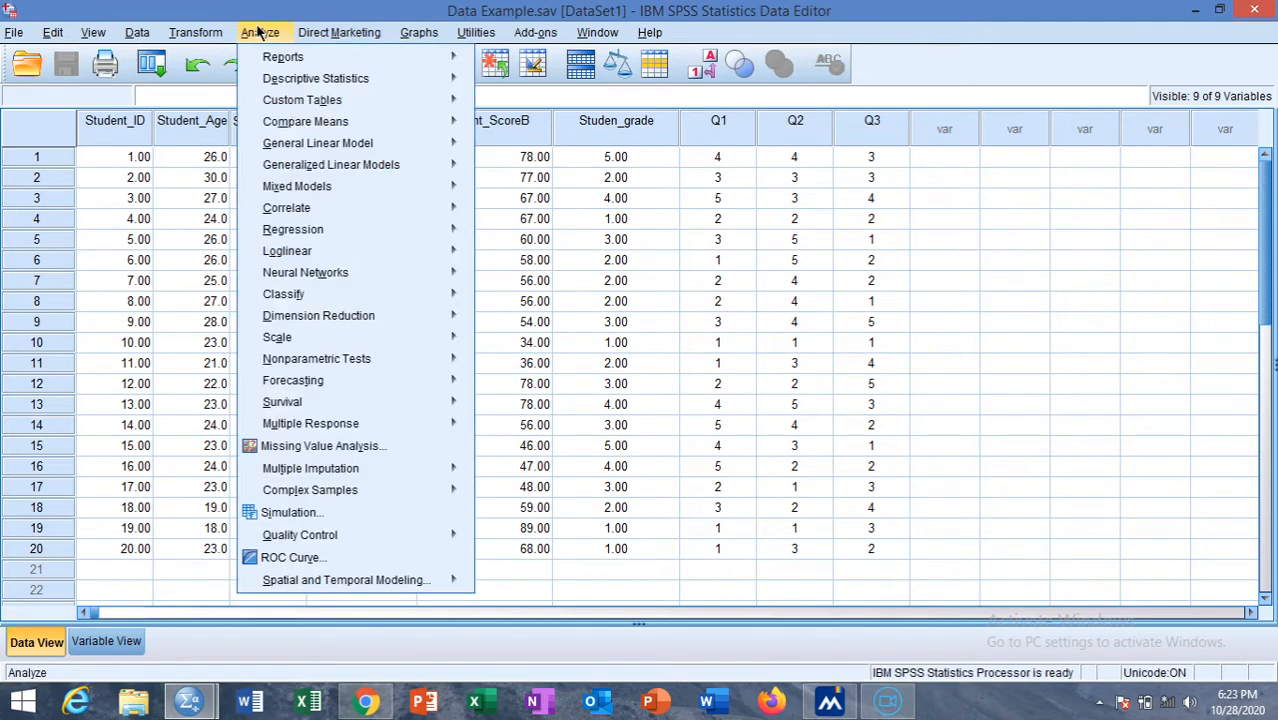
{"action": "mouse_move", "coordinate": [336, 125]}
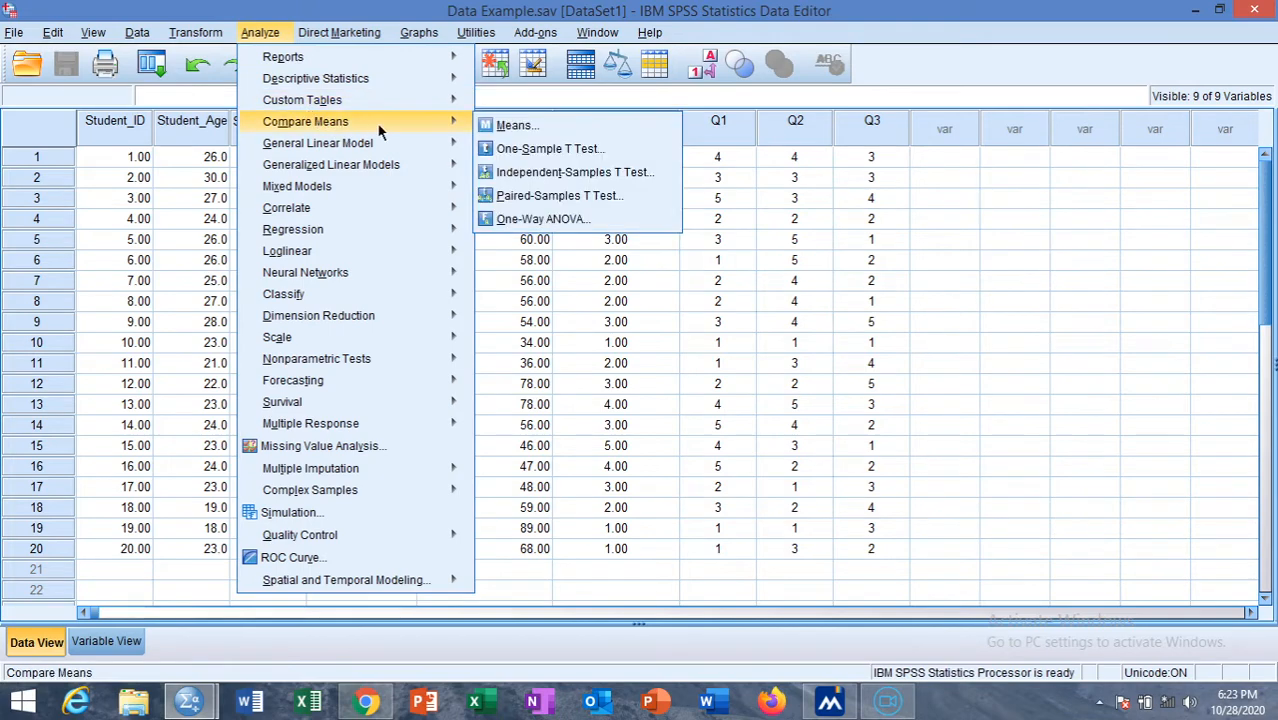
{"action": "left_click", "coordinate": [512, 175]}
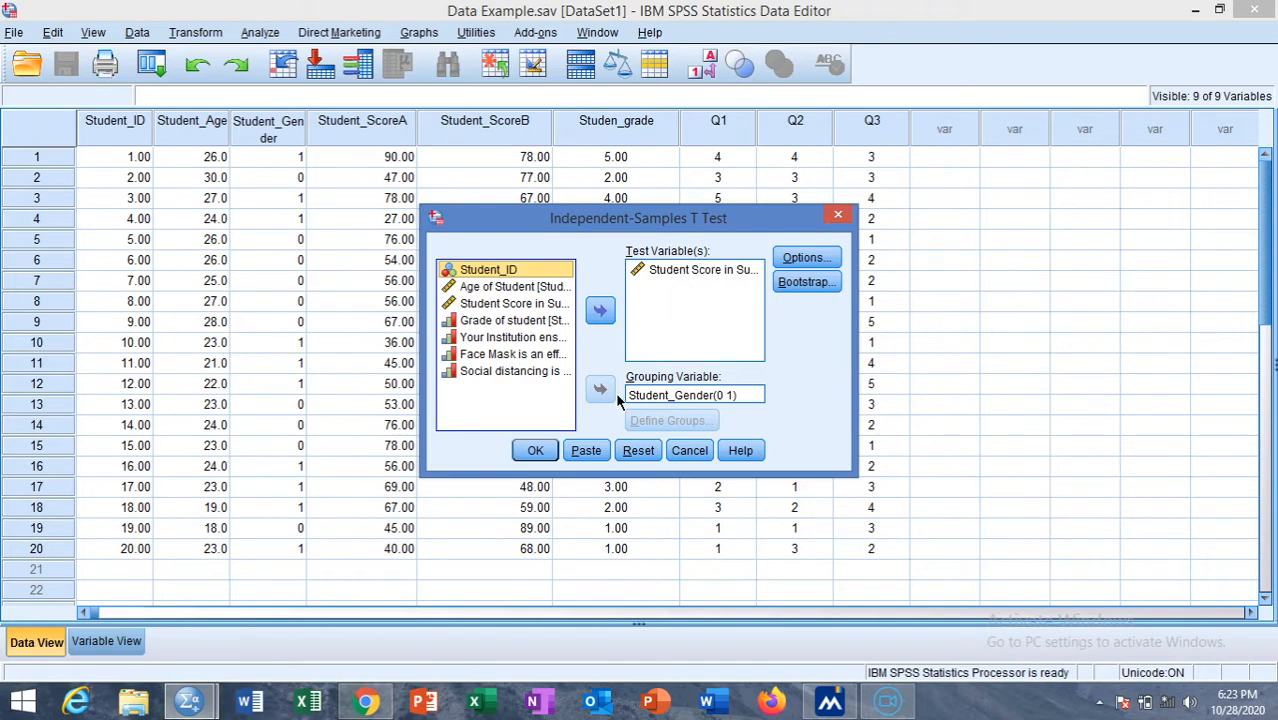
Step: Reassign Student_Gender as the grouping variable, with group 1 defined as 0 and group 2 as 1
{"action": "left_click", "coordinate": [650, 396]}
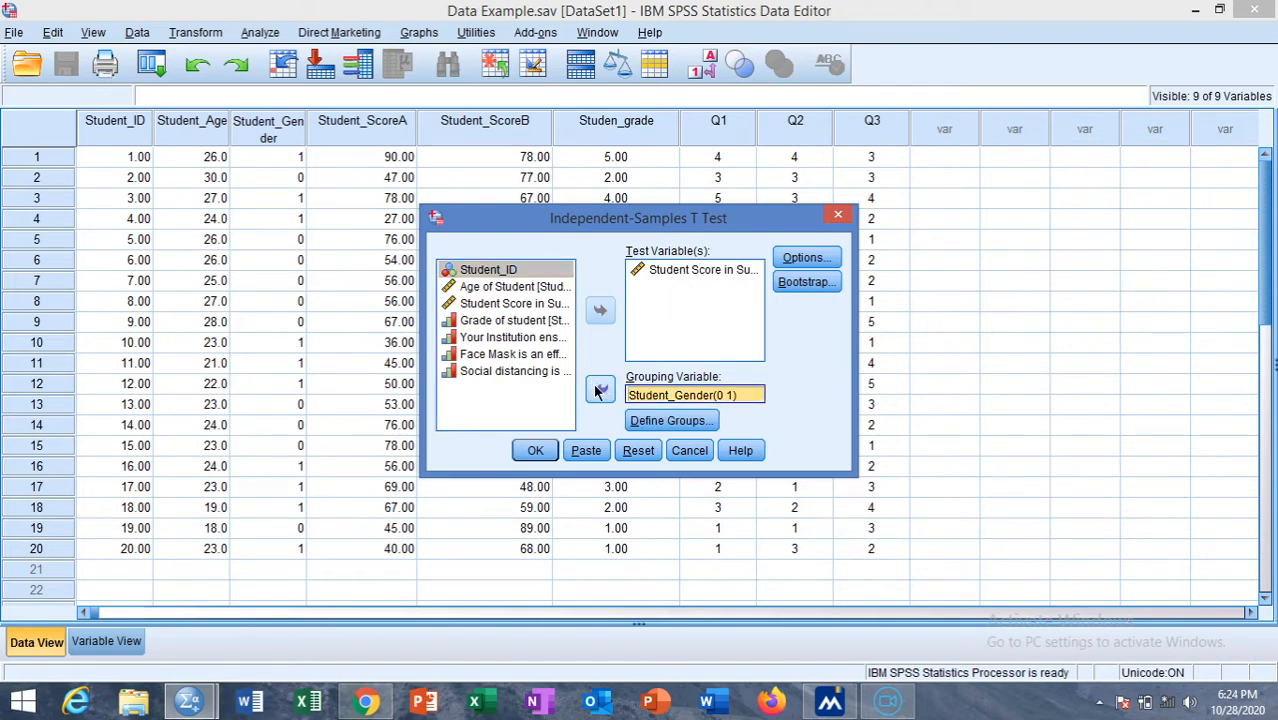
{"action": "left_click", "coordinate": [597, 388]}
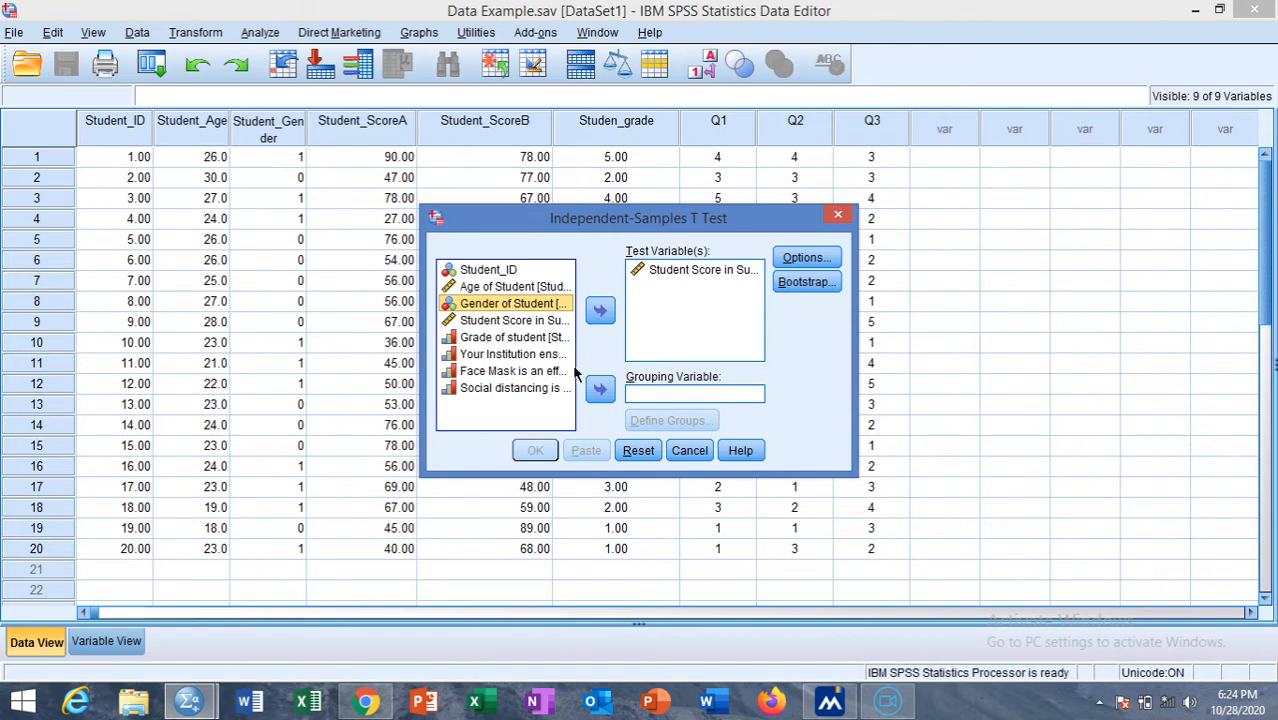
{"action": "left_click", "coordinate": [600, 389]}
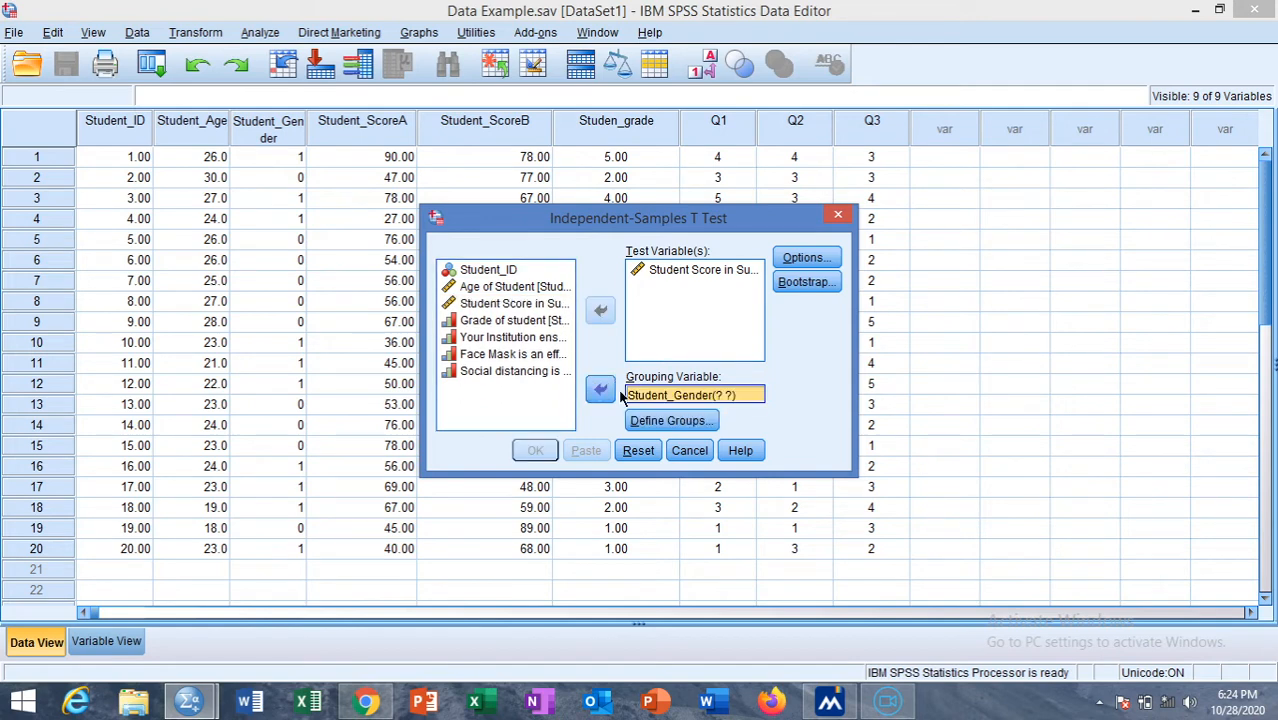
{"action": "left_click", "coordinate": [647, 417]}
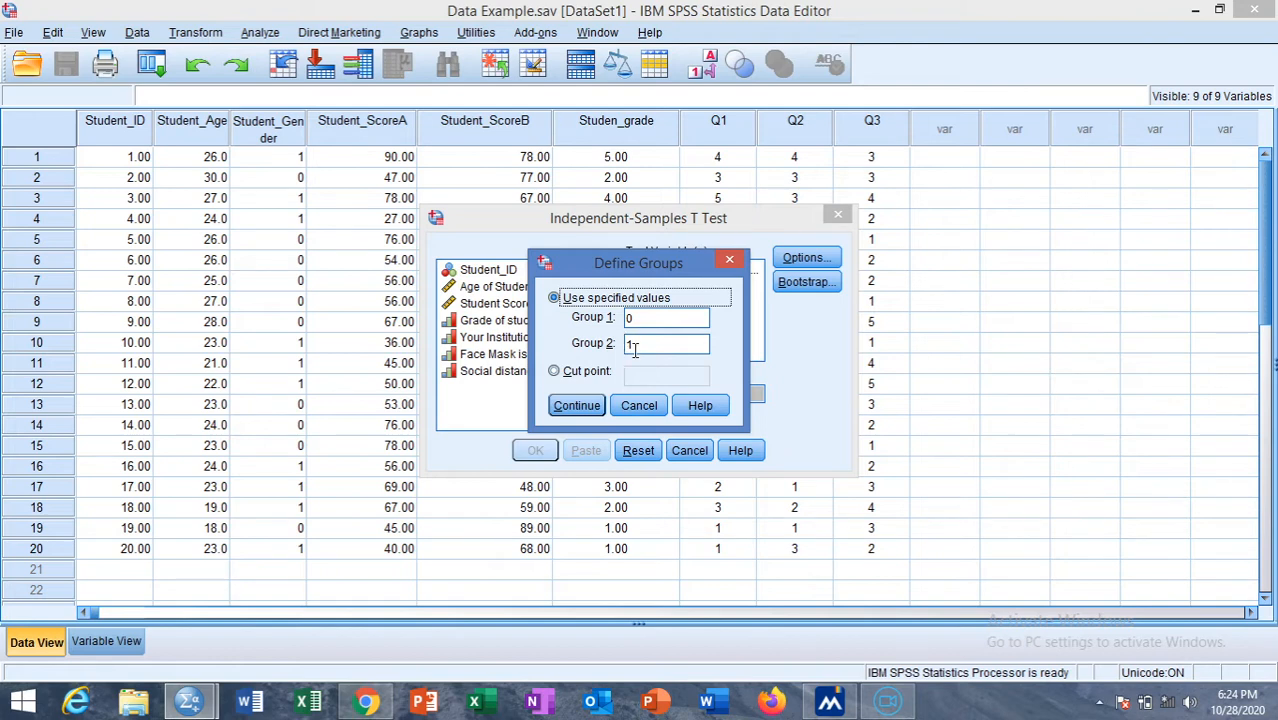
{"action": "left_click", "coordinate": [576, 406]}
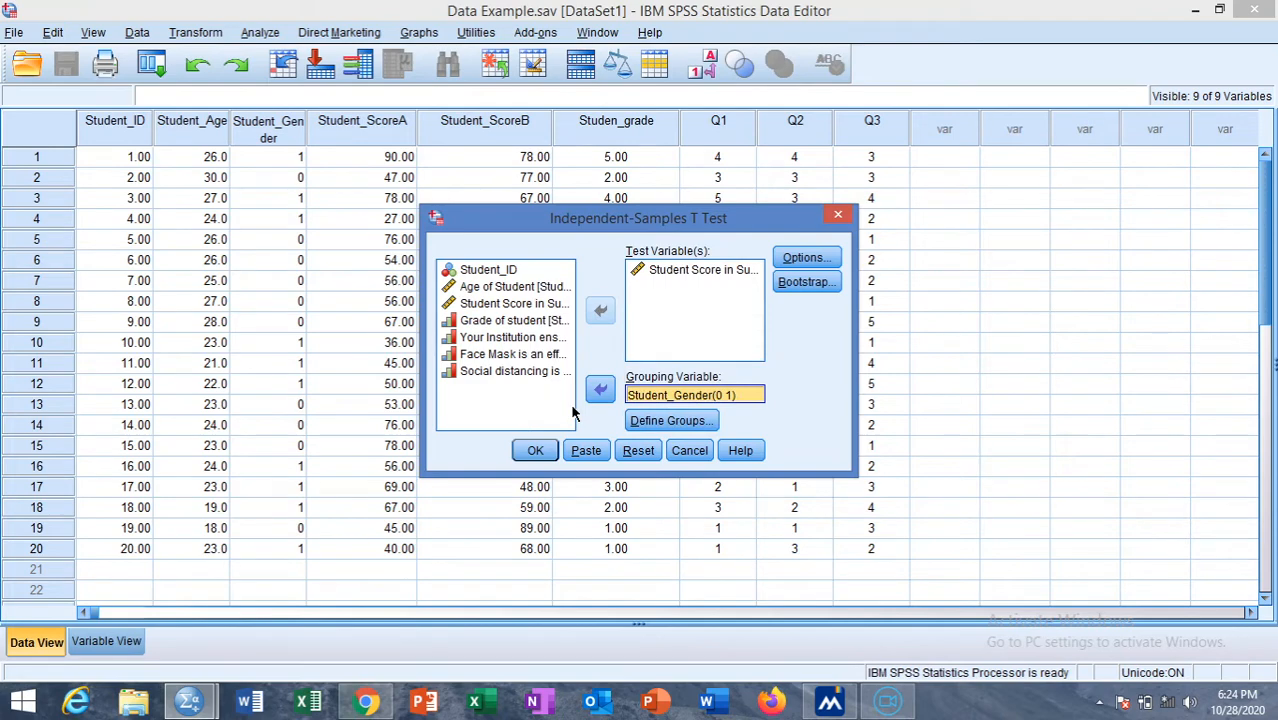
Step: Run the independent-samples t test on Student Score in Subject A by gender and review its output tables
{"action": "left_click", "coordinate": [536, 452]}
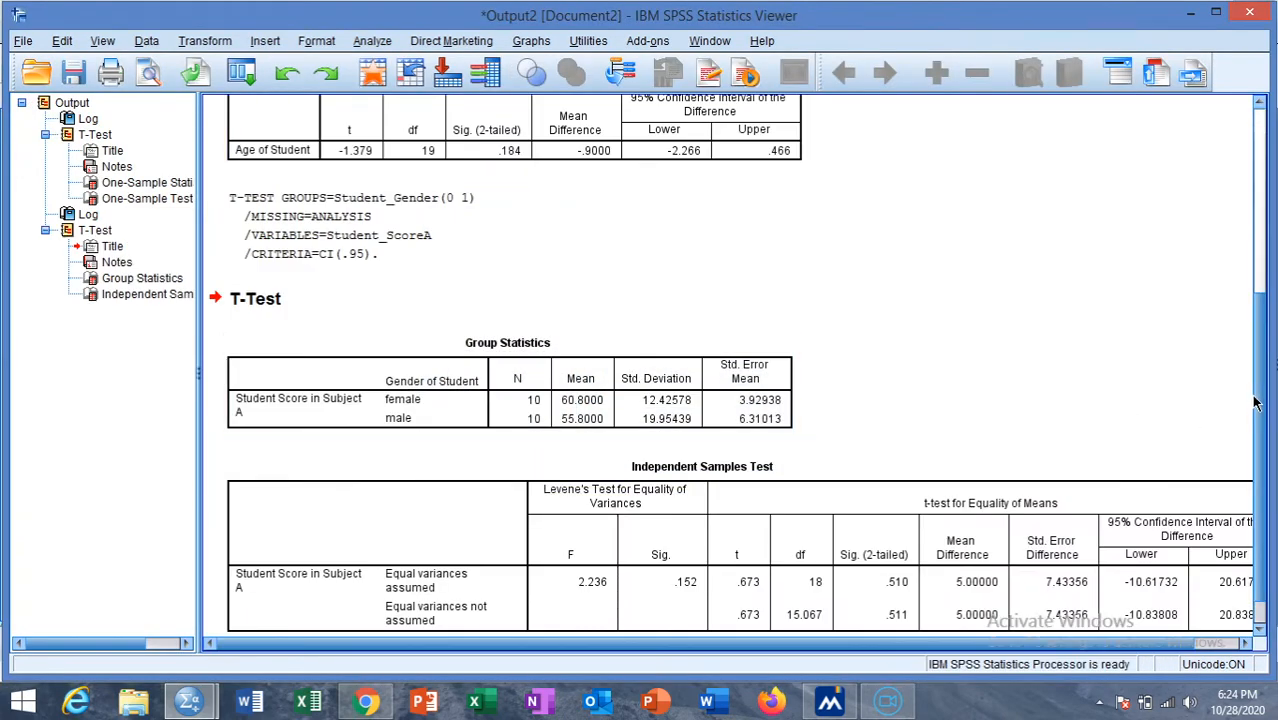
{"action": "left_click", "coordinate": [1256, 402]}
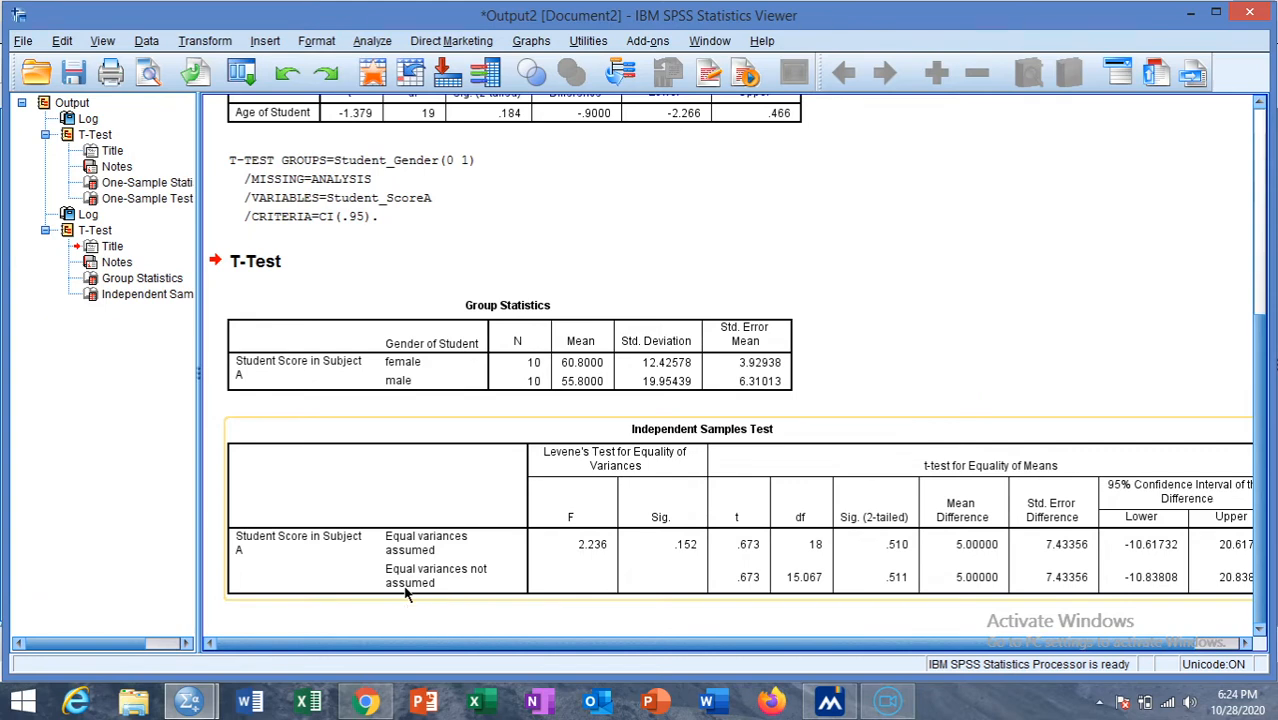
{"action": "left_click", "coordinate": [680, 378]}
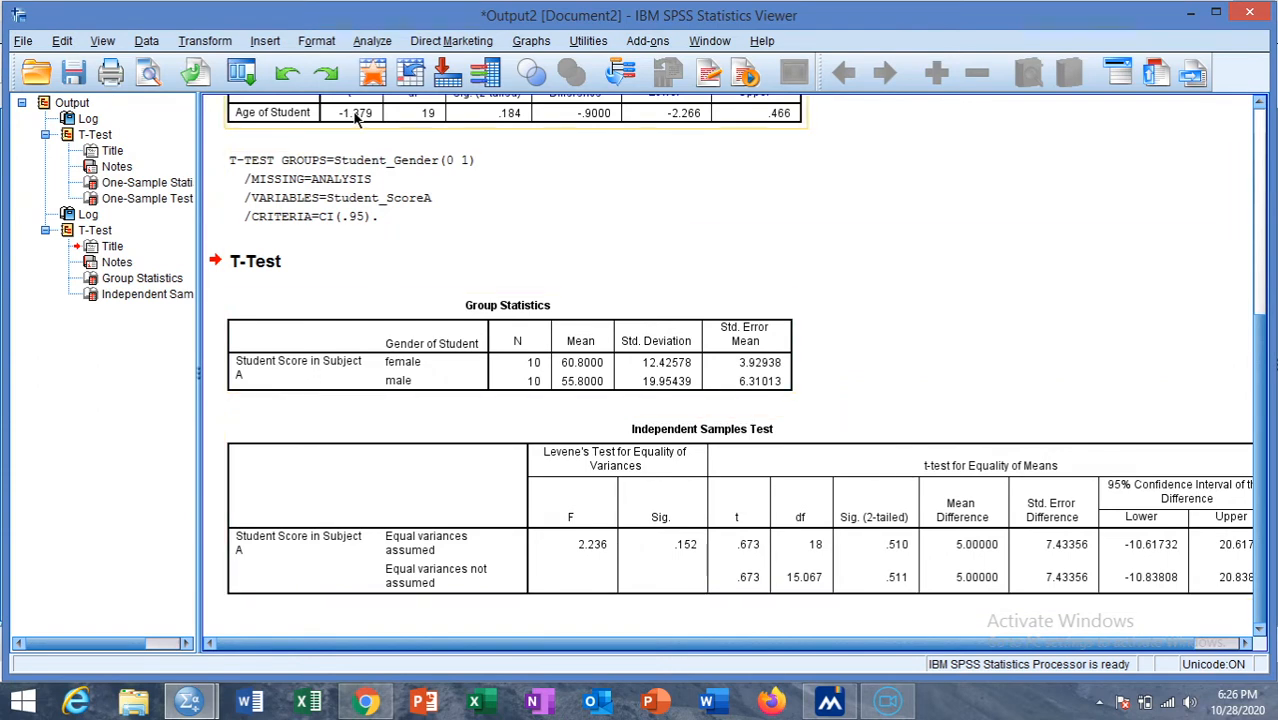
Step: Open the Paired-Samples T Test and reset it to clear the existing variable pair
{"action": "left_click", "coordinate": [370, 42]}
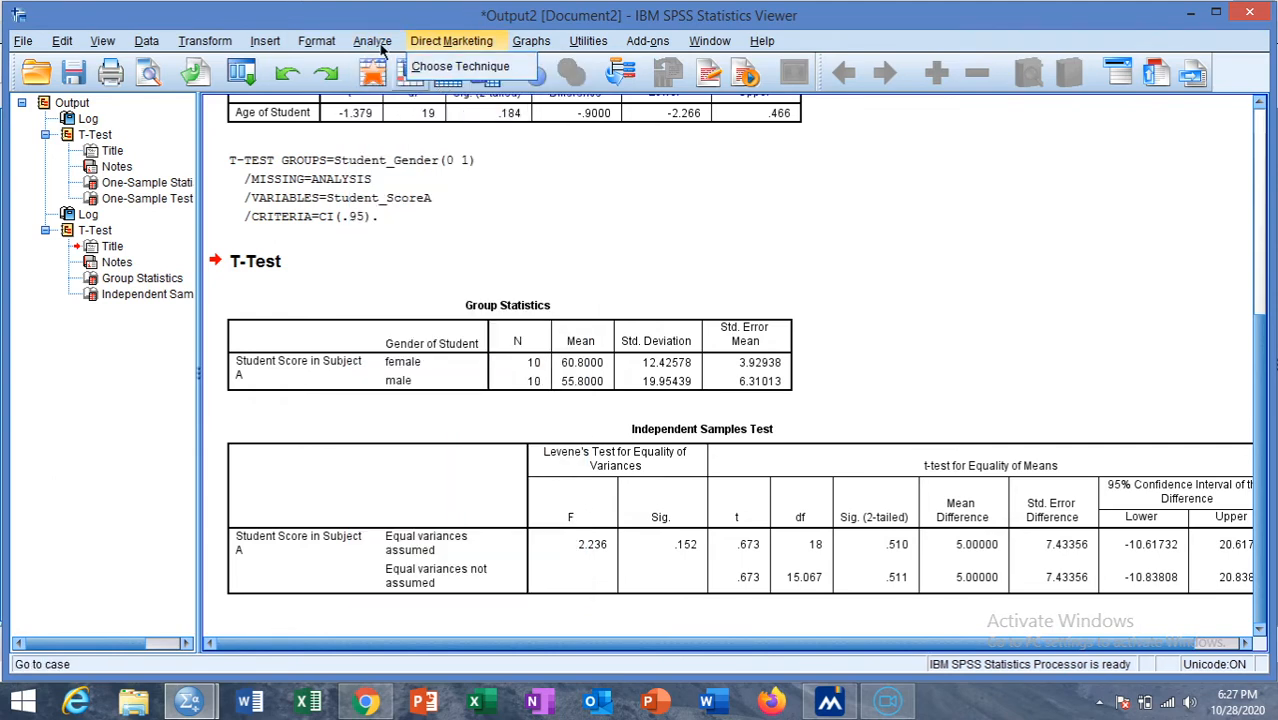
{"action": "mouse_move", "coordinate": [400, 115]}
{"action": "mouse_move", "coordinate": [458, 133]}
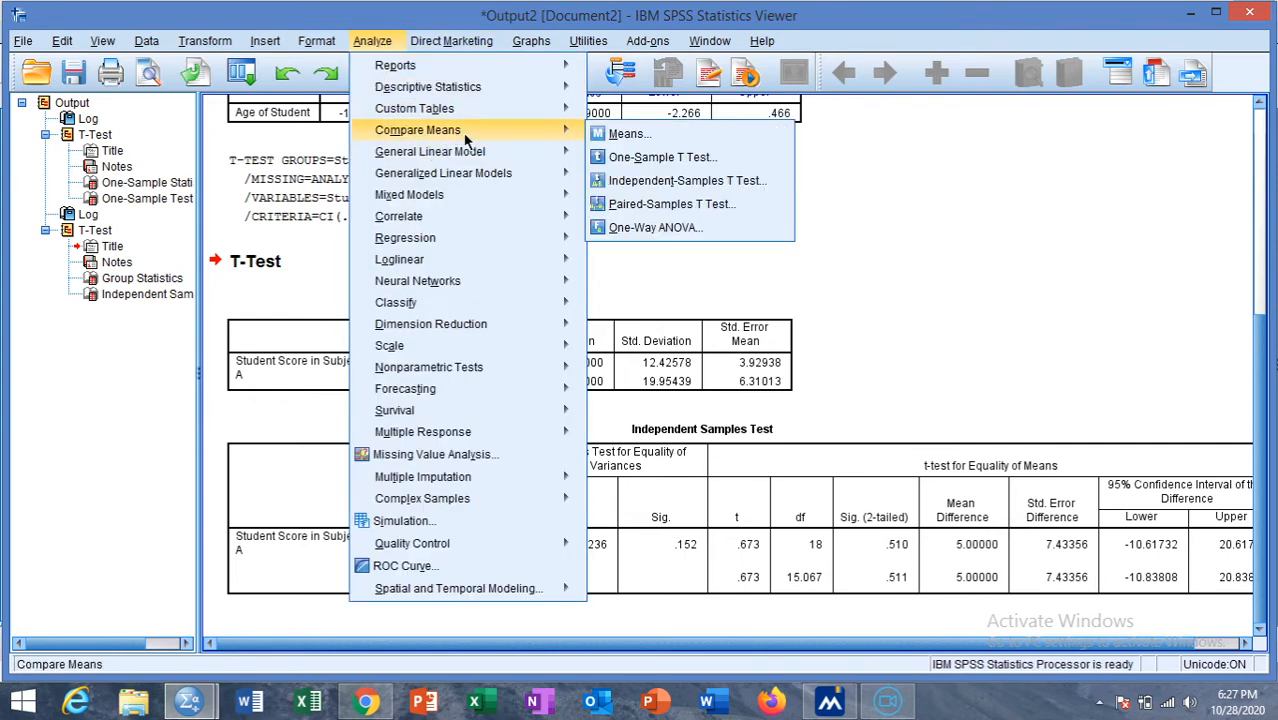
{"action": "left_click", "coordinate": [636, 214]}
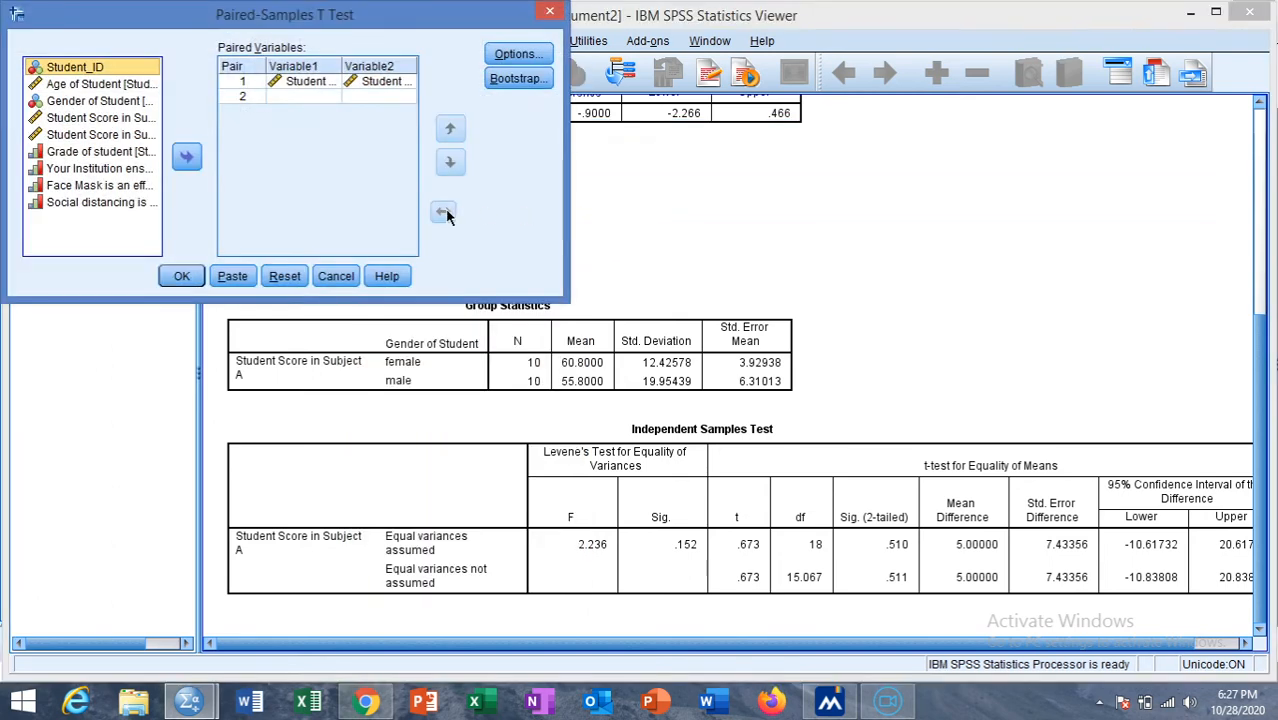
{"action": "left_click", "coordinate": [293, 86]}
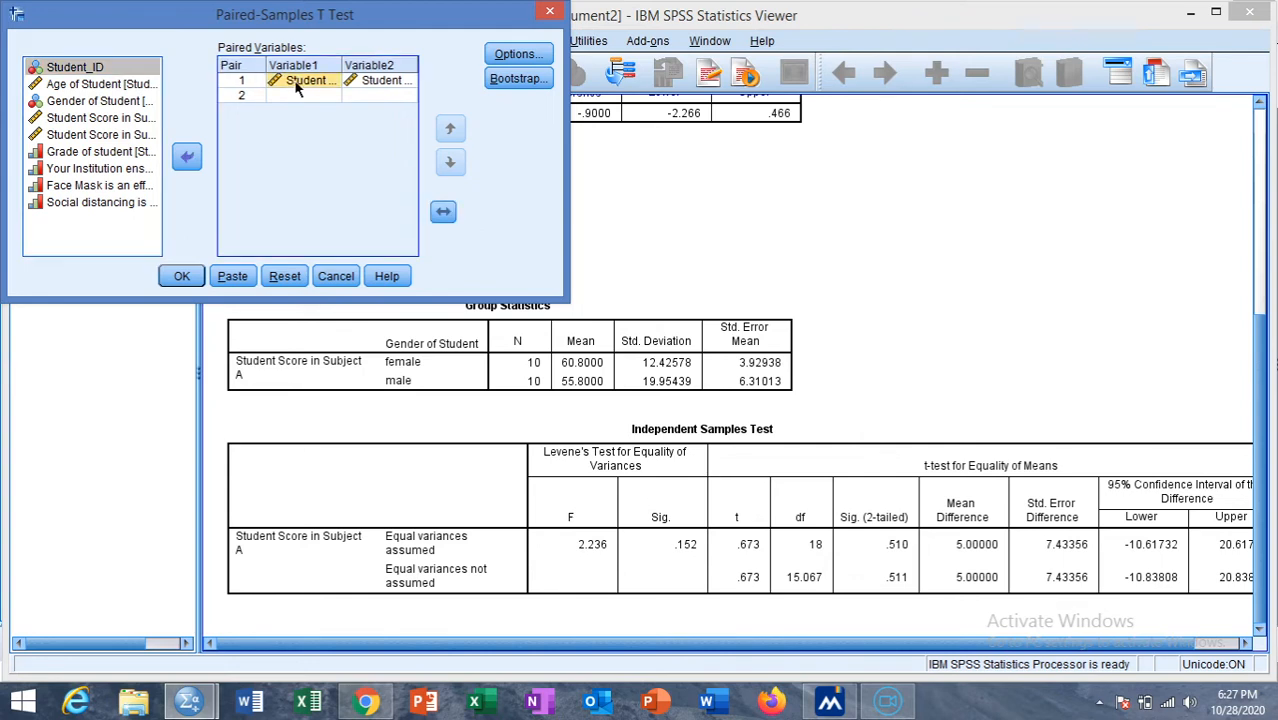
{"action": "left_click", "coordinate": [362, 84]}
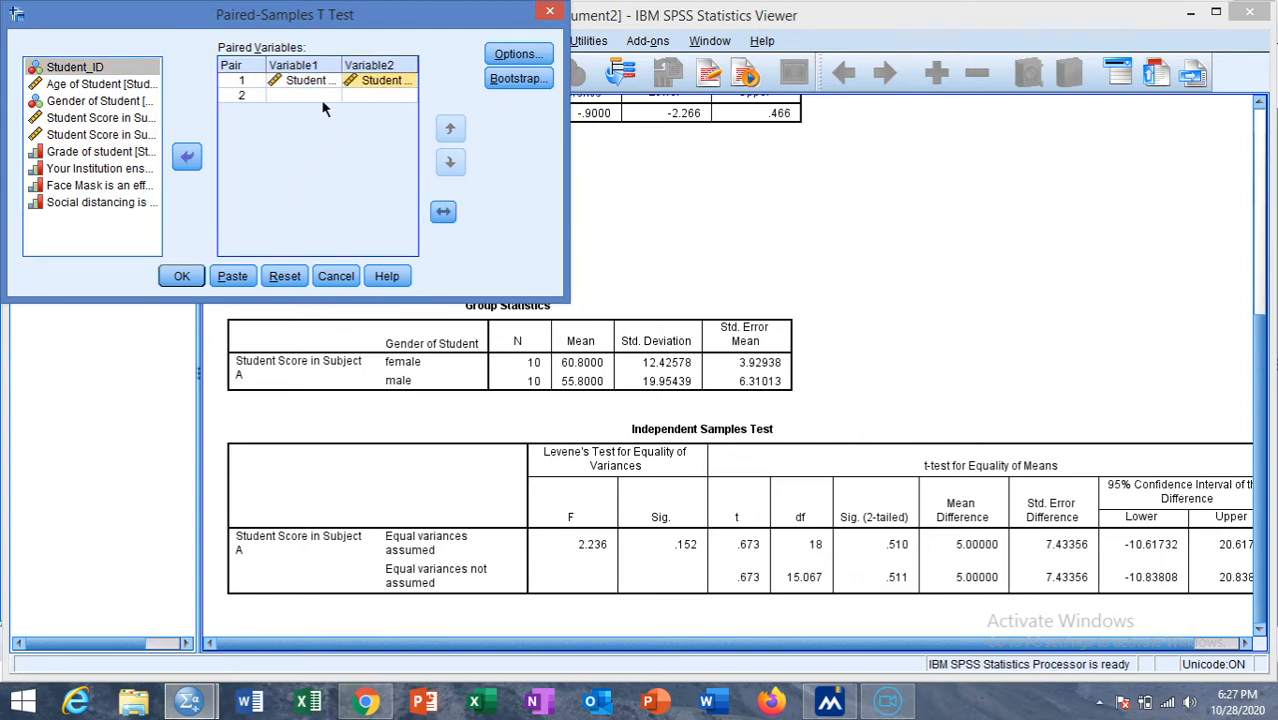
{"action": "left_click", "coordinate": [284, 276]}
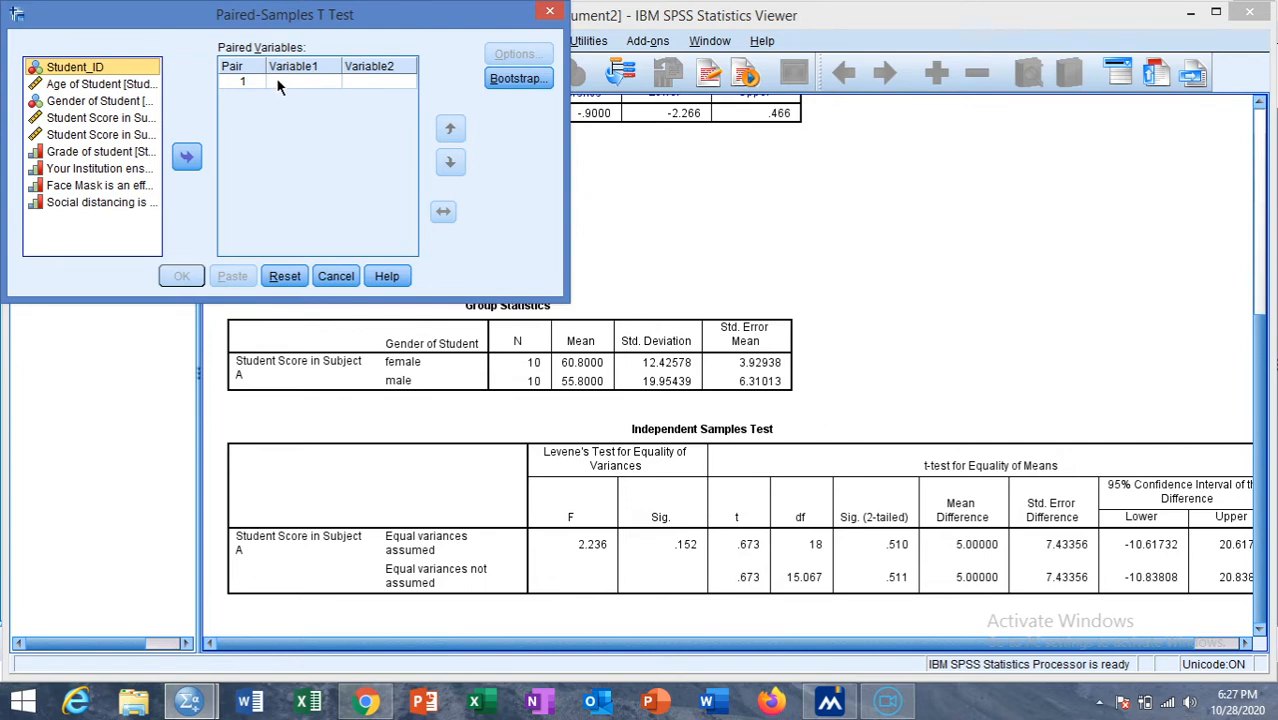
Step: Pair Student Score in Subject A as the first variable with Student Score in Subject B as the second
{"action": "left_click", "coordinate": [115, 120]}
{"action": "left_click", "coordinate": [186, 157]}
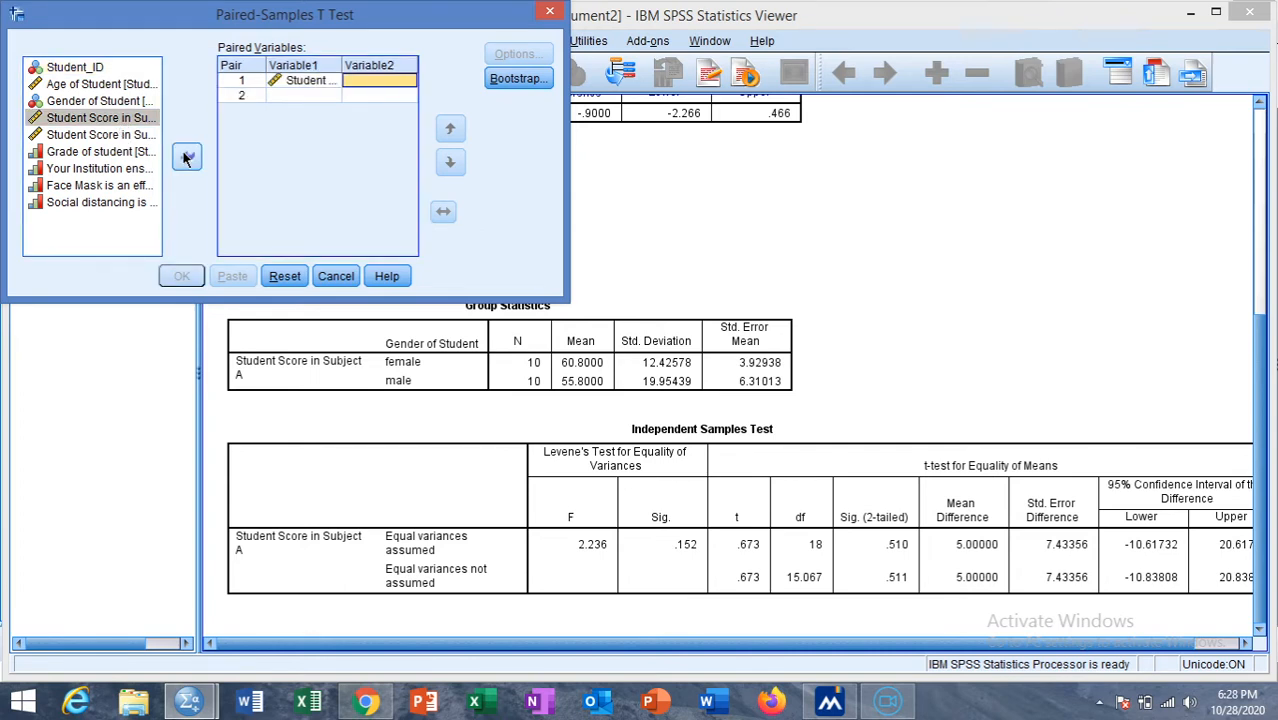
{"action": "left_click", "coordinate": [101, 140]}
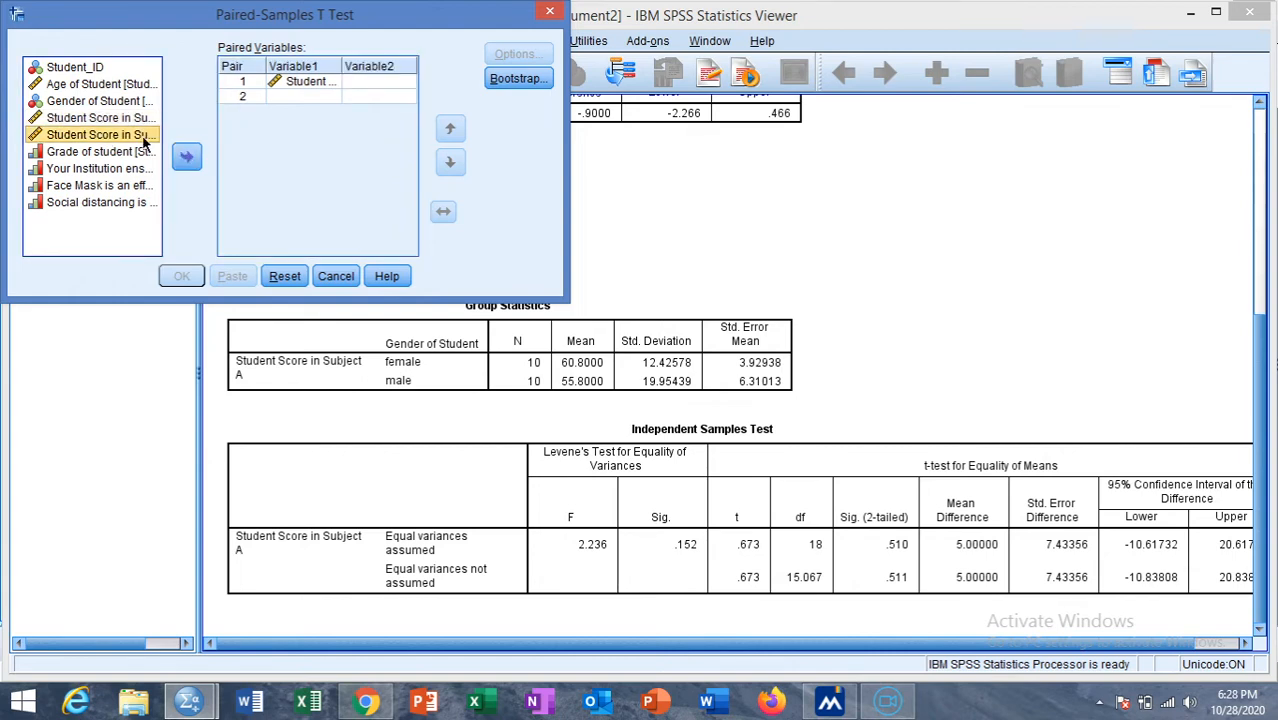
{"action": "left_click", "coordinate": [187, 159]}
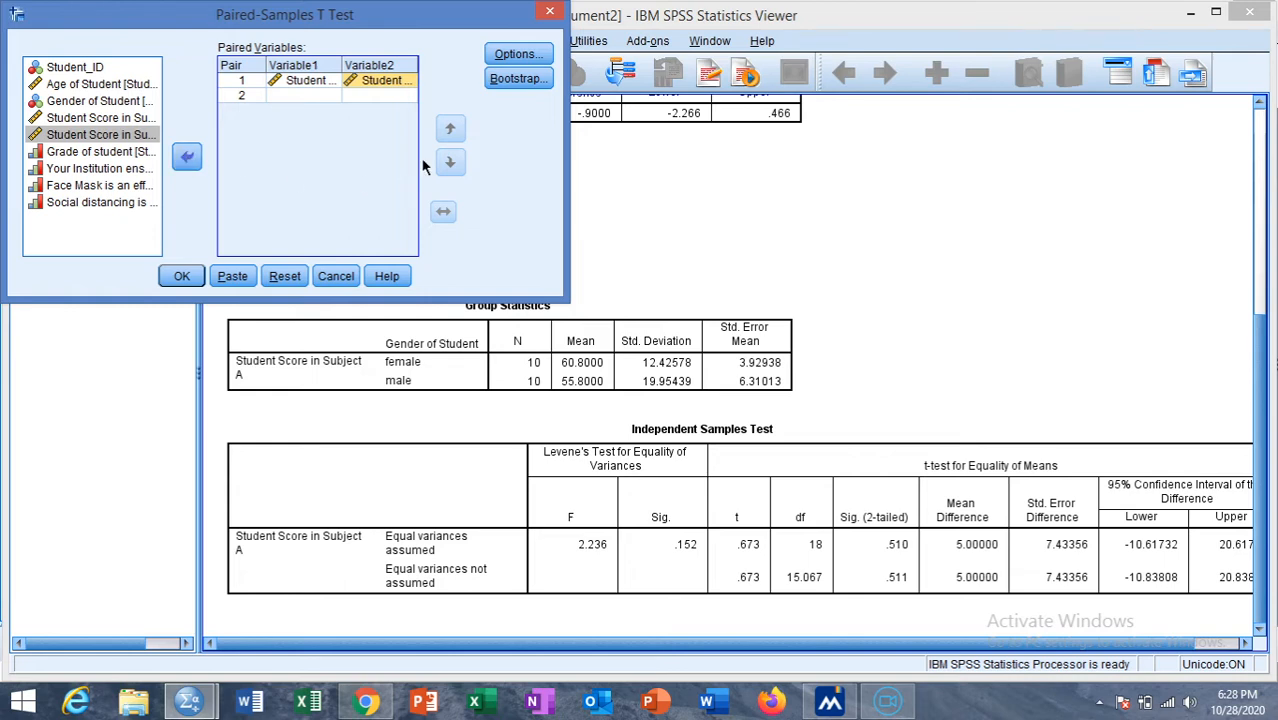
Step: Run the paired-samples t test with a 95% confidence interval and cases excluded analysis by analysis, and review the output
{"action": "left_click", "coordinate": [507, 60]}
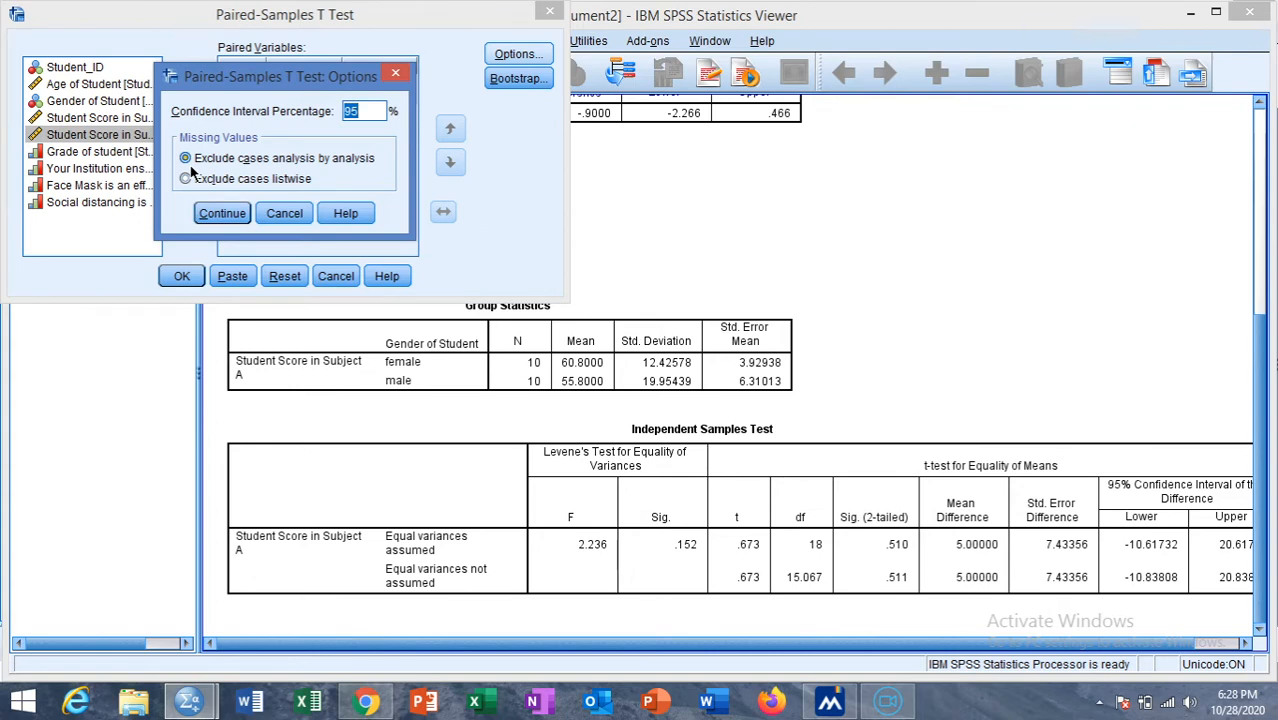
{"action": "left_click", "coordinate": [222, 214]}
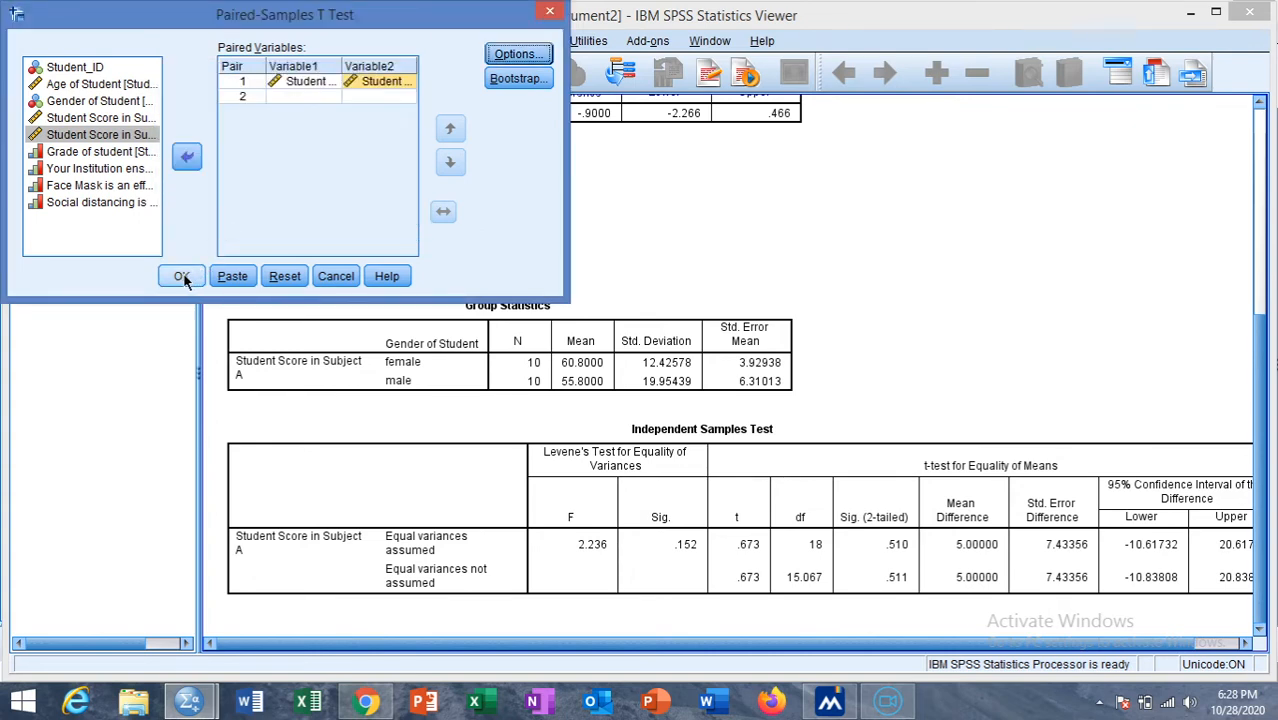
{"action": "left_click", "coordinate": [182, 277]}
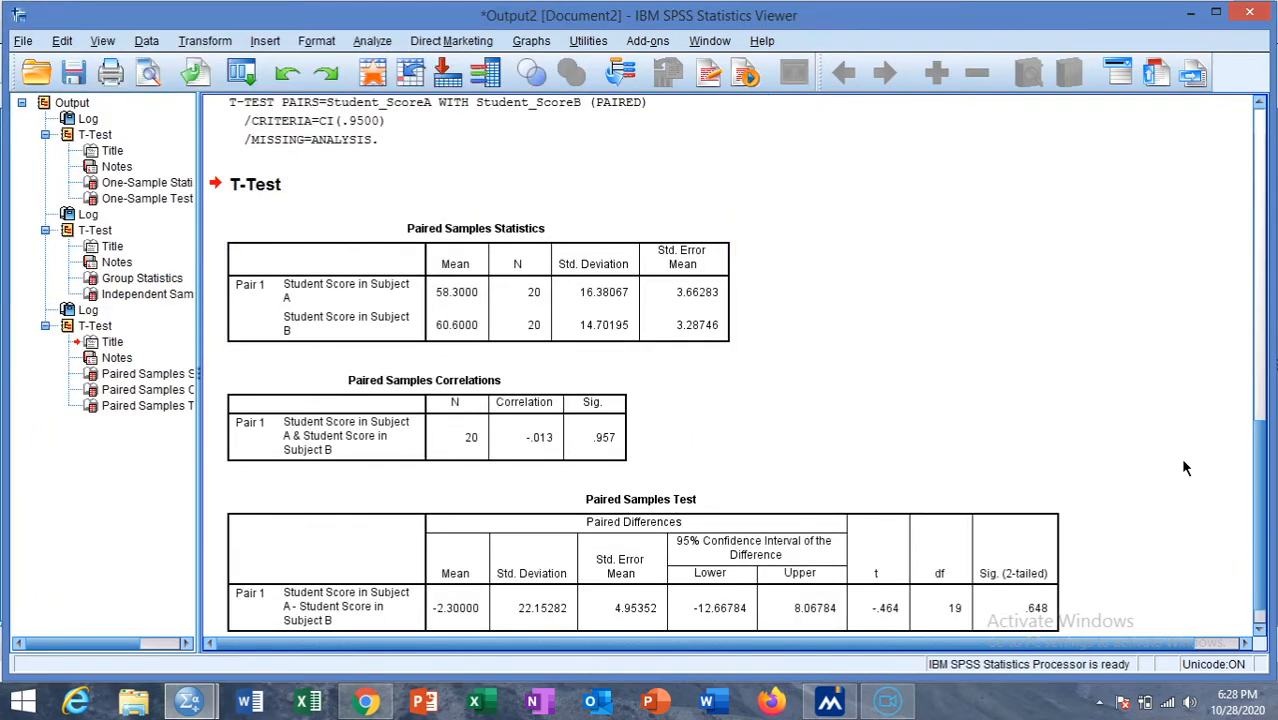
{"action": "left_click_drag", "start_coordinate": [1263, 460], "coordinate": [1263, 497]}
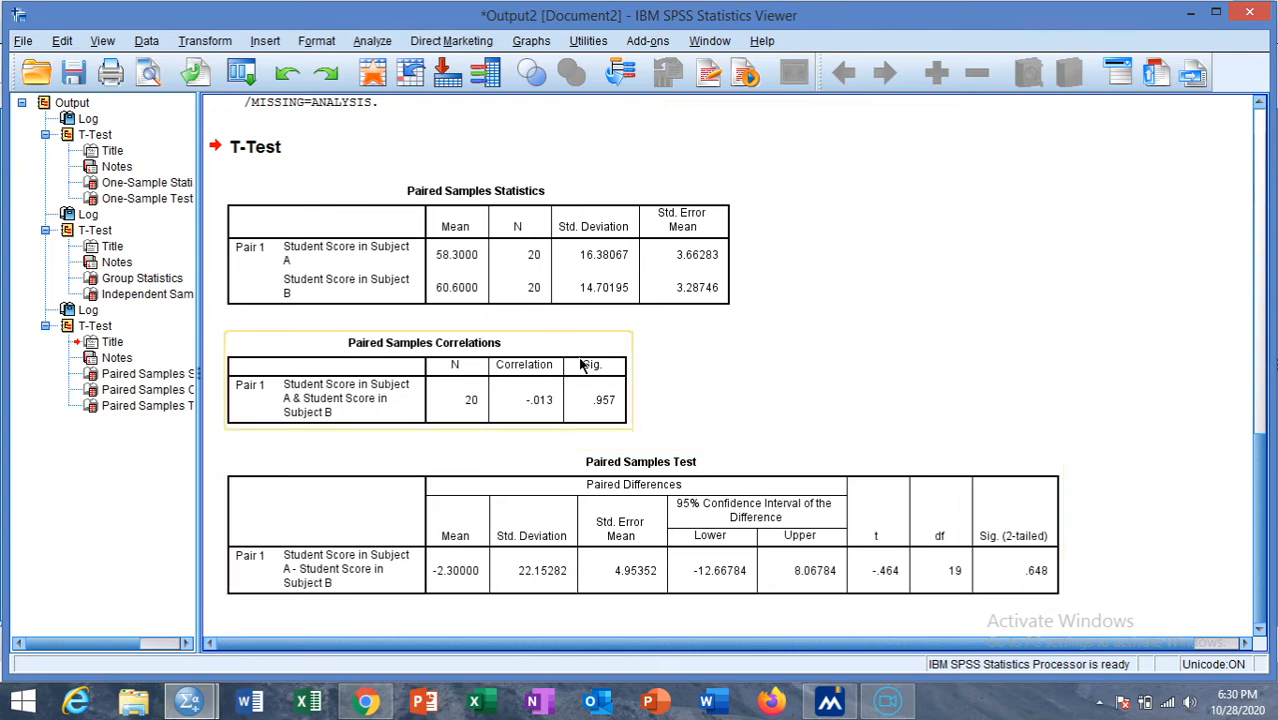
Step: Open the One-Way ANOVA for Student Score in Subject A, then remove and reassign the social distancing question as its factor
{"action": "left_click", "coordinate": [366, 41]}
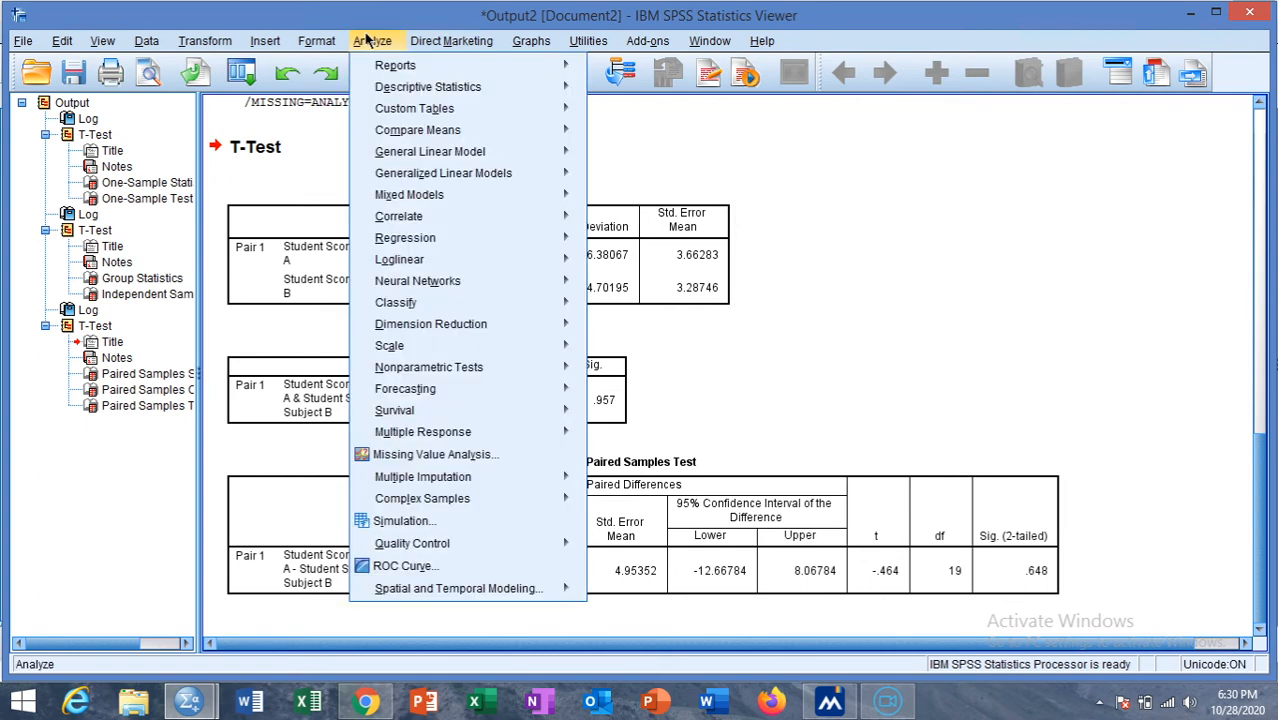
{"action": "mouse_move", "coordinate": [429, 131]}
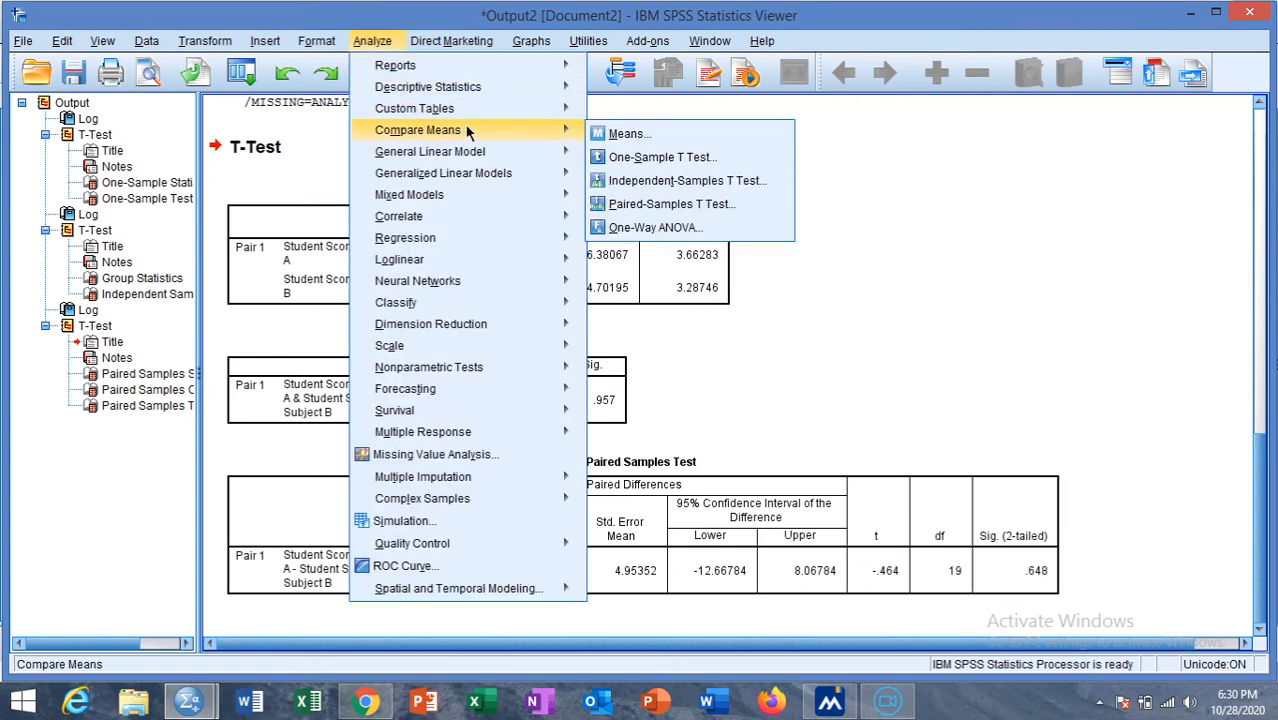
{"action": "left_click", "coordinate": [634, 235]}
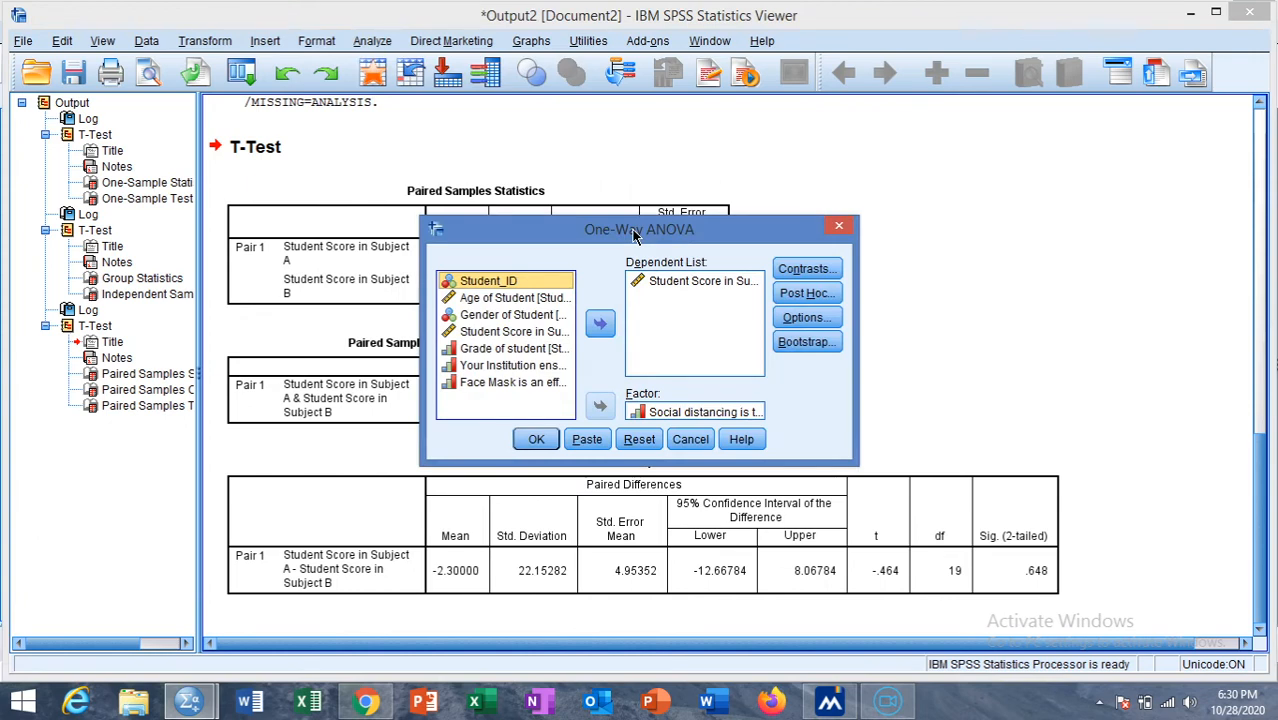
{"action": "left_click", "coordinate": [660, 283]}
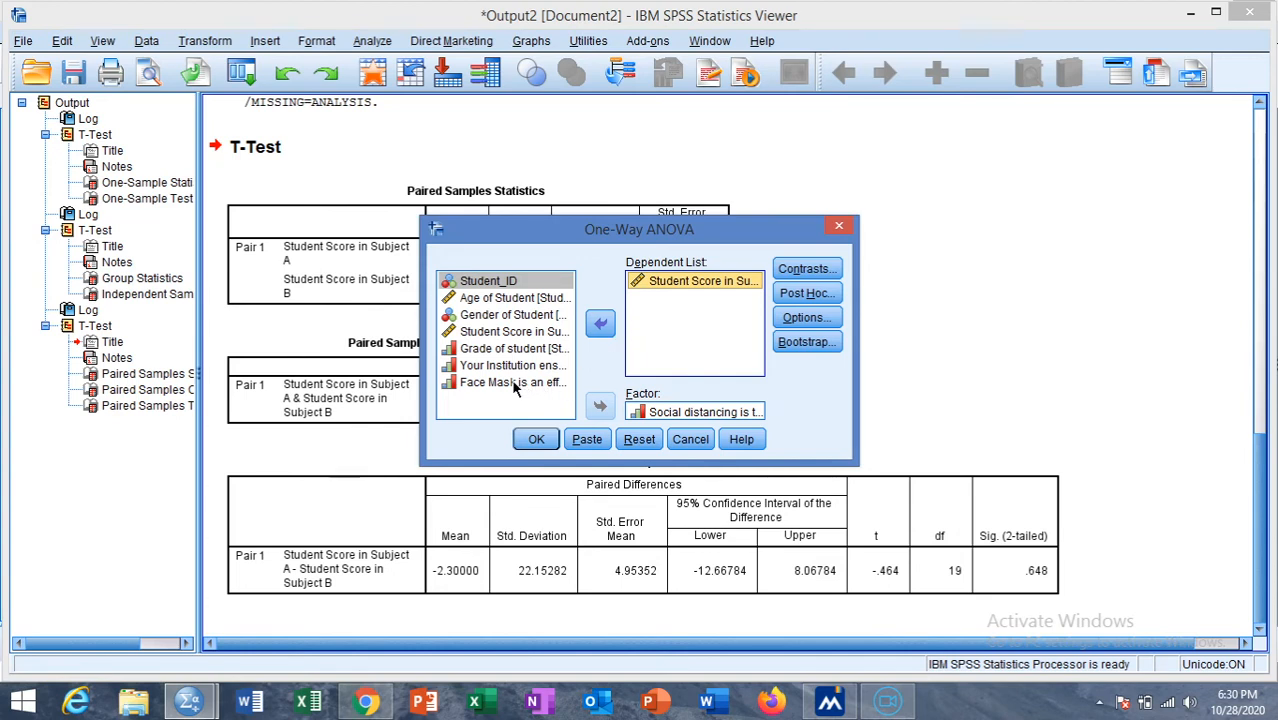
{"action": "left_click", "coordinate": [650, 411]}
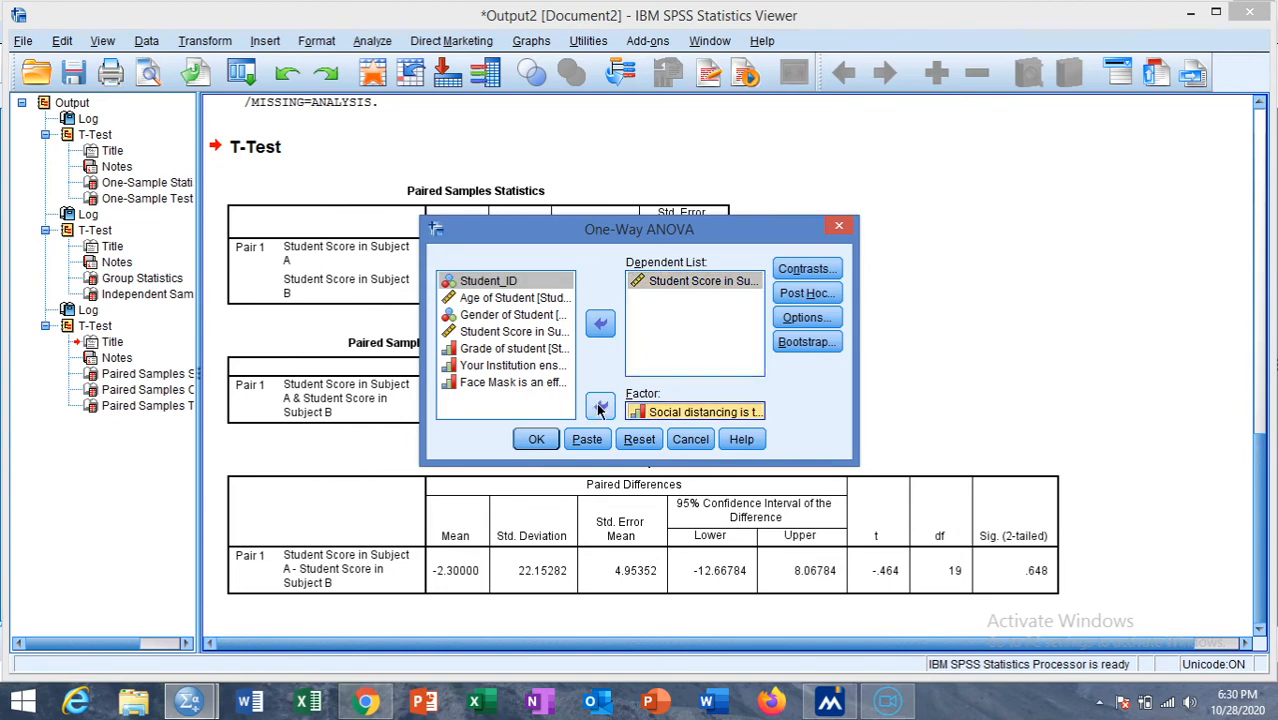
{"action": "left_click", "coordinate": [600, 405]}
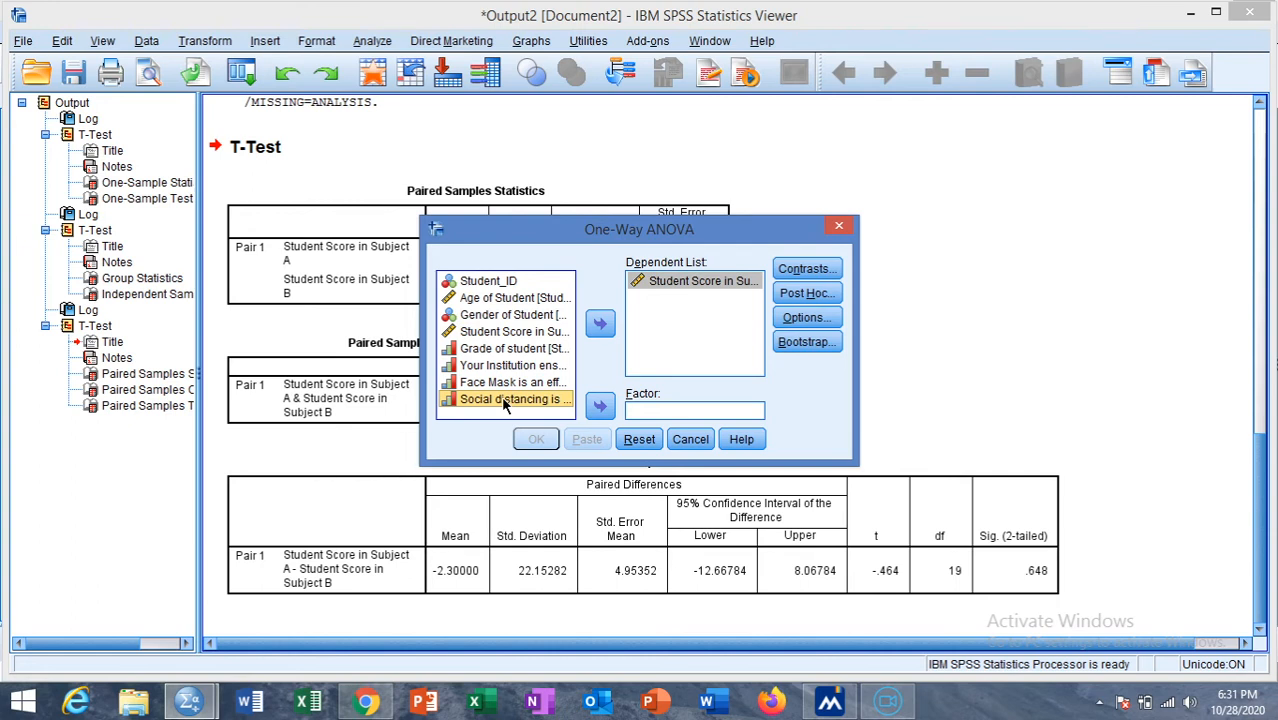
{"action": "left_click_drag", "start_coordinate": [505, 403], "coordinate": [645, 415]}
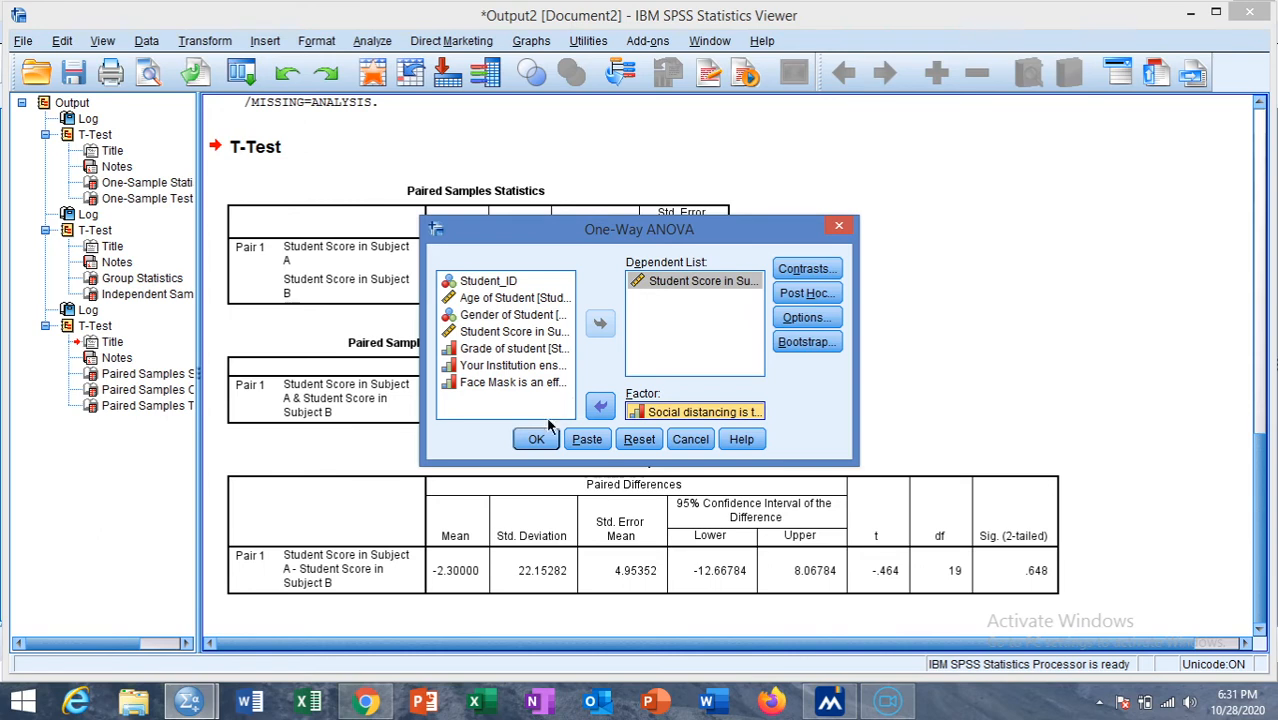
Step: Run the one-way ANOVA with the homogeneity of variance test, a means plot and cases excluded analysis by analysis
{"action": "left_click", "coordinate": [800, 317]}
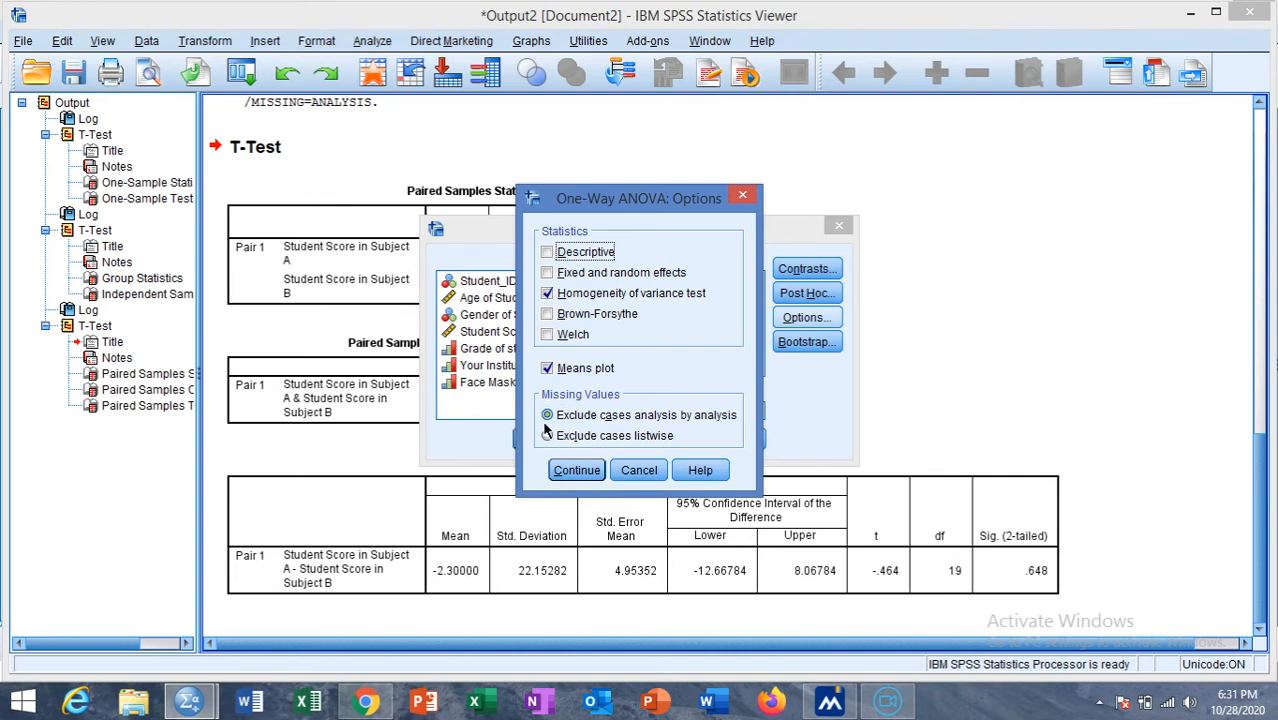
{"action": "left_click", "coordinate": [567, 472]}
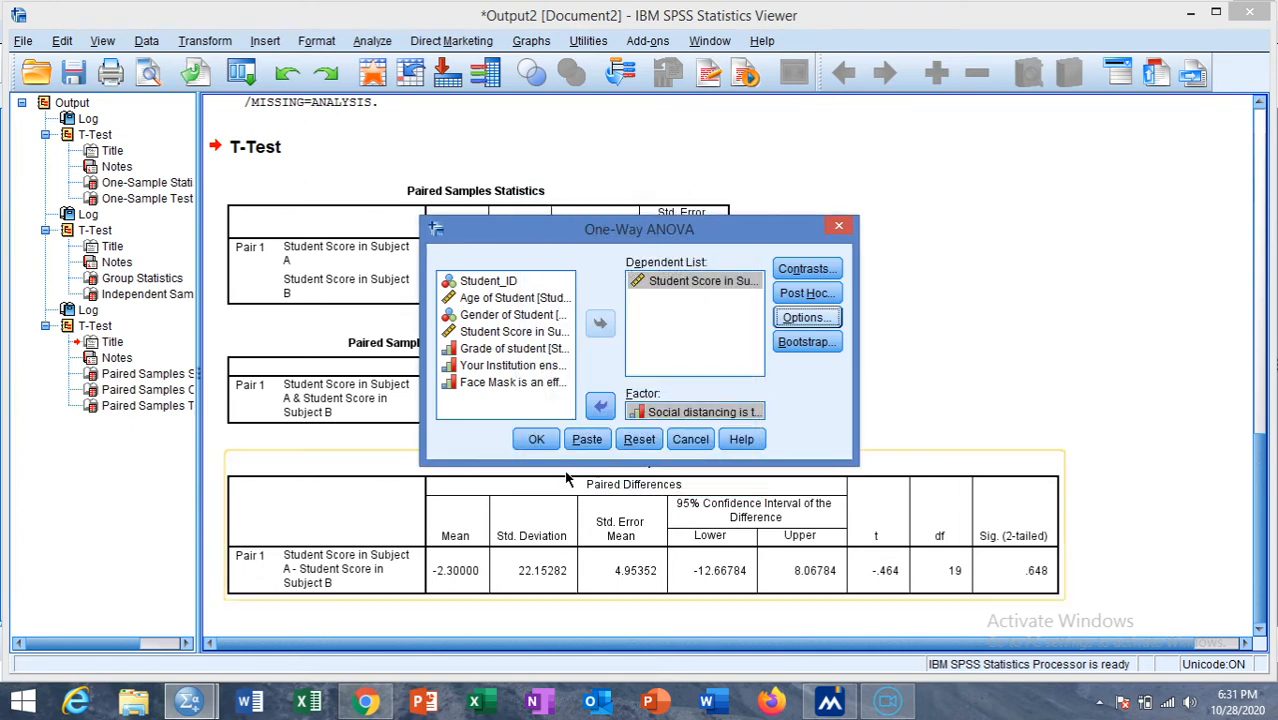
{"action": "left_click", "coordinate": [536, 440]}
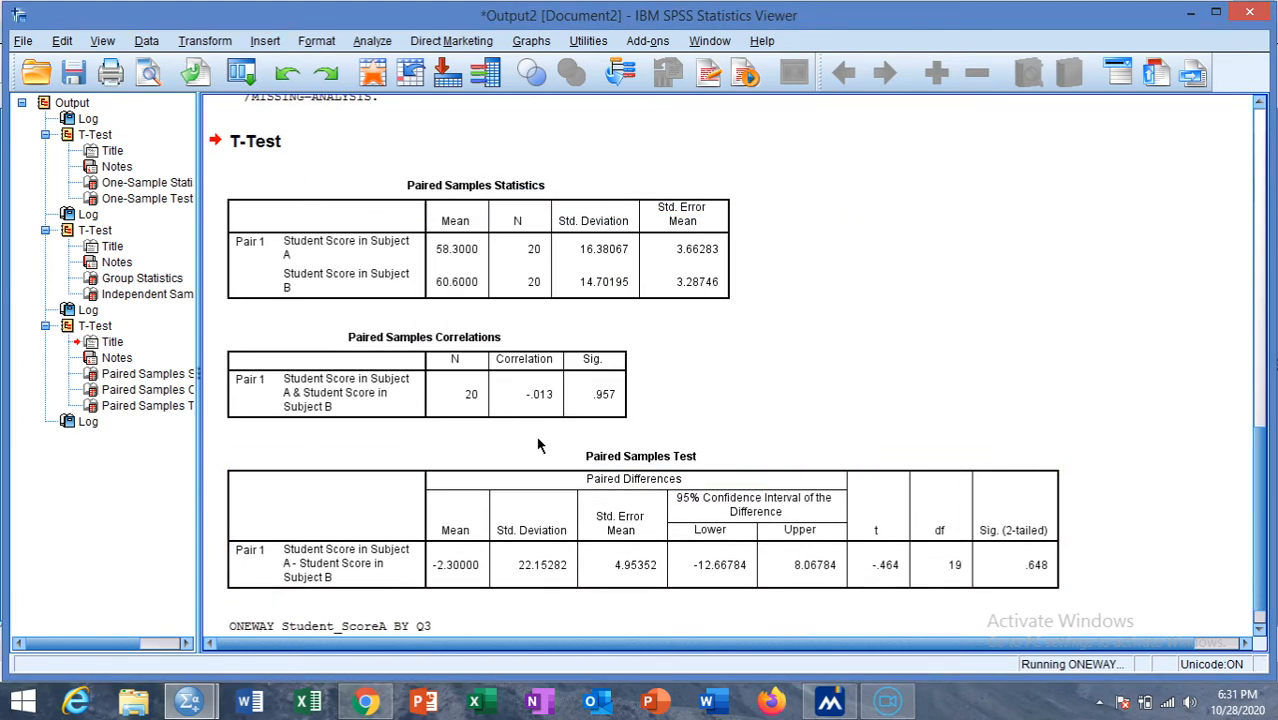
Step: Review the one-way ANOVA output: homogeneity of variances test, ANOVA table, Tukey HSD multiple comparisons and means plot
{"action": "left_click_drag", "start_coordinate": [1256, 420], "coordinate": [1259, 374]}
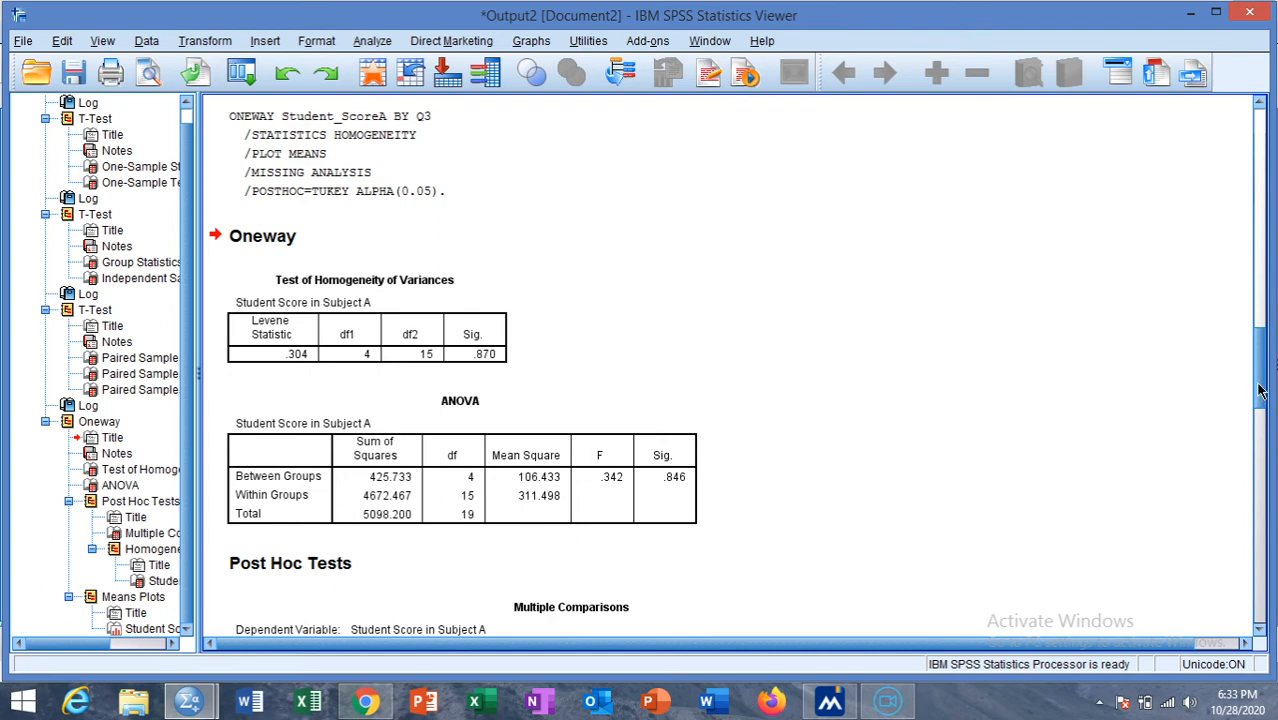
{"action": "left_click_drag", "start_coordinate": [1259, 392], "coordinate": [1261, 413]}
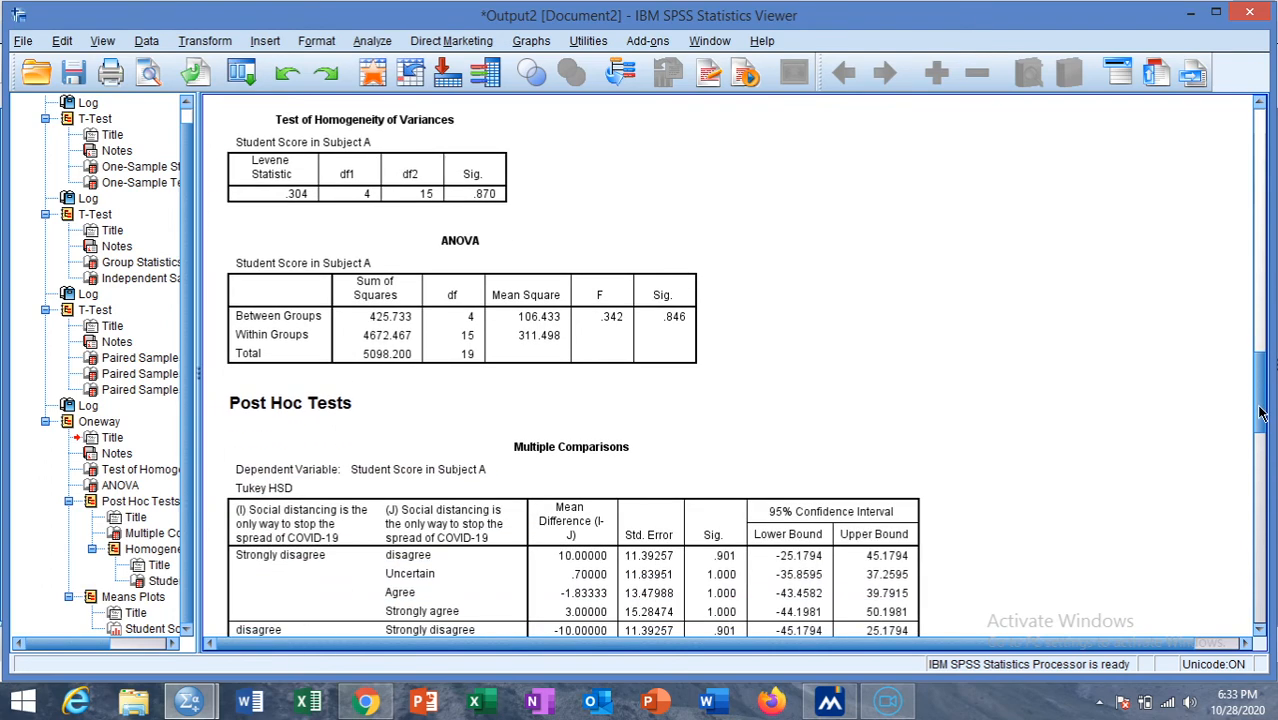
{"action": "left_click", "coordinate": [698, 333]}
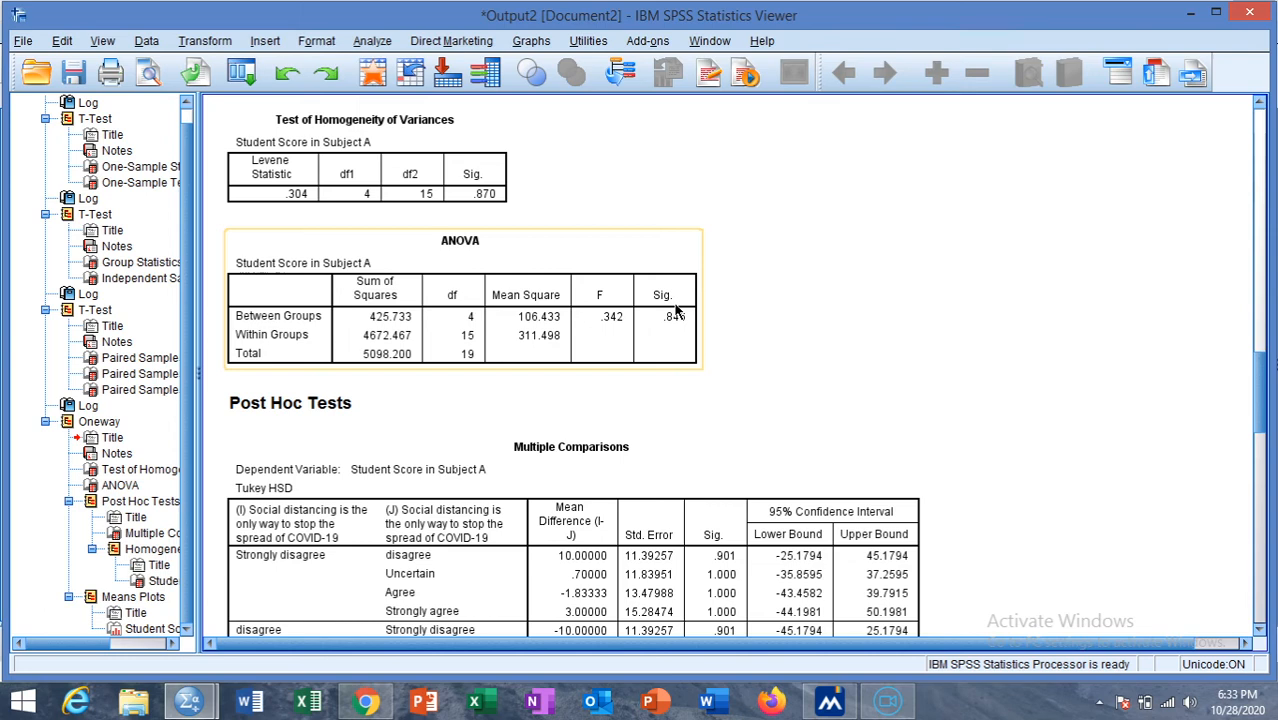
{"action": "left_click", "coordinate": [916, 382]}
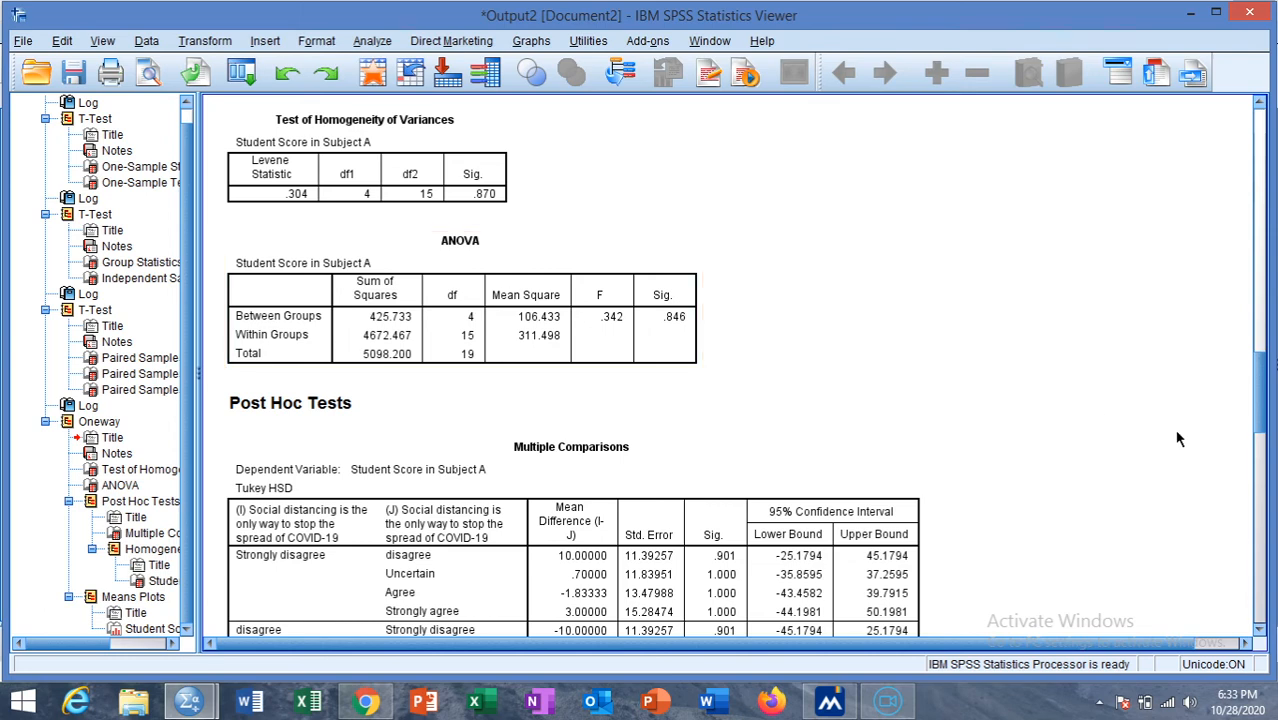
{"action": "left_click_drag", "start_coordinate": [1266, 417], "coordinate": [1266, 458]}
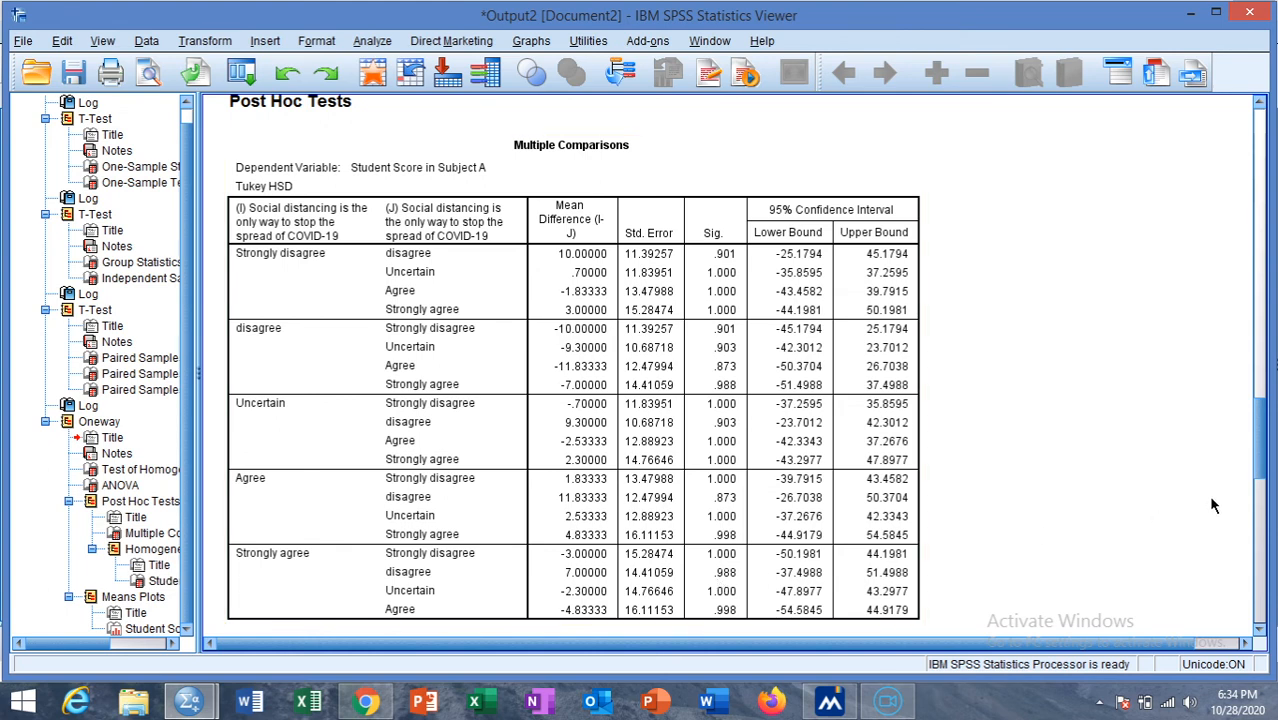
{"action": "left_click_drag", "start_coordinate": [1258, 479], "coordinate": [1258, 601]}
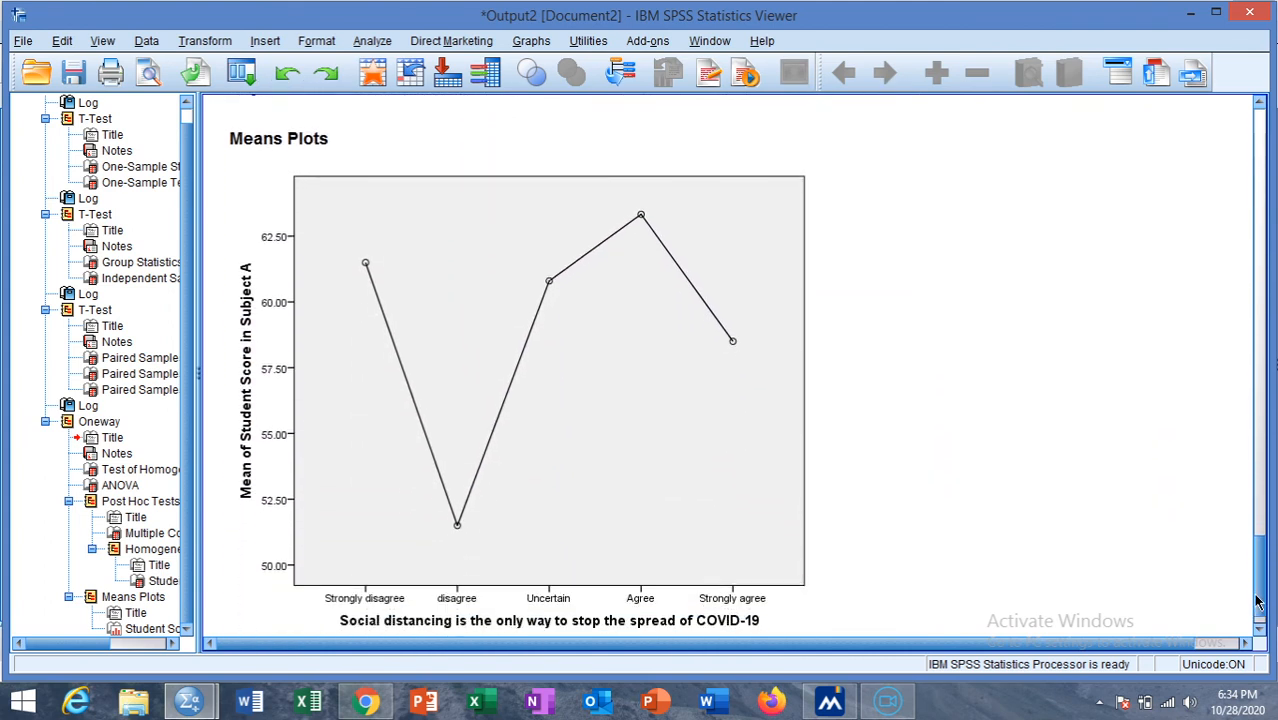
{"action": "left_click", "coordinate": [801, 508]}
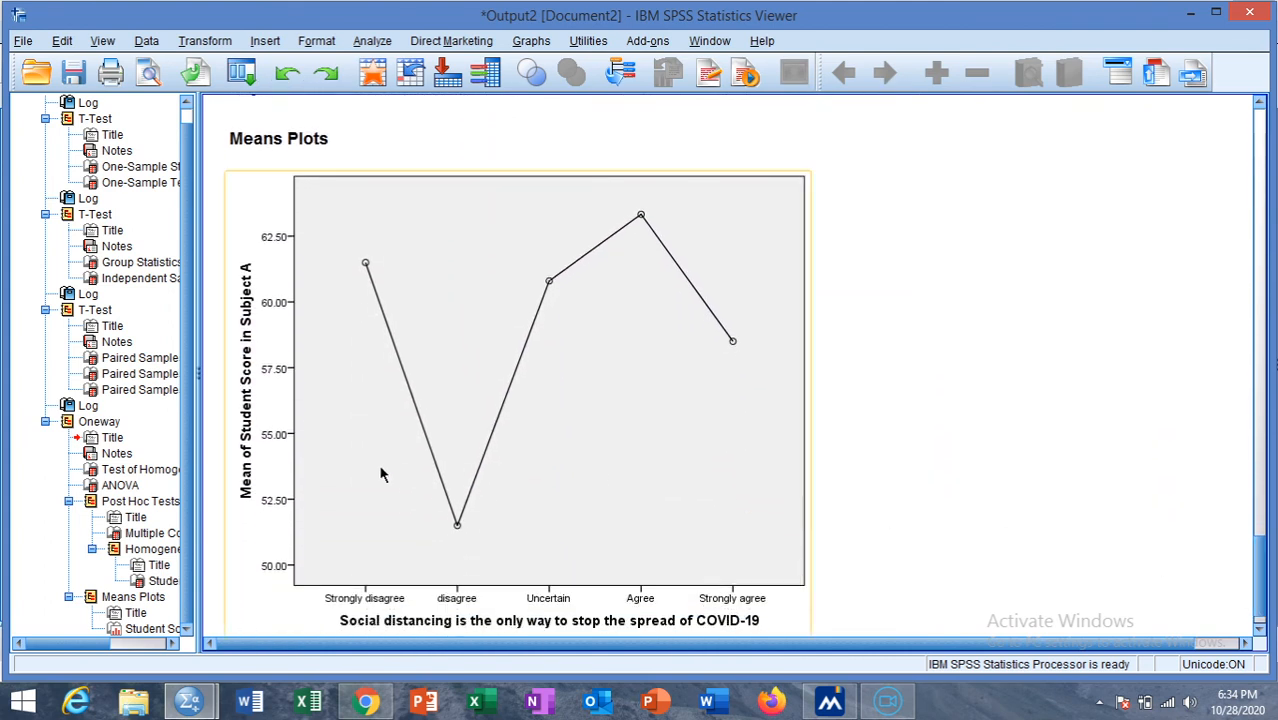